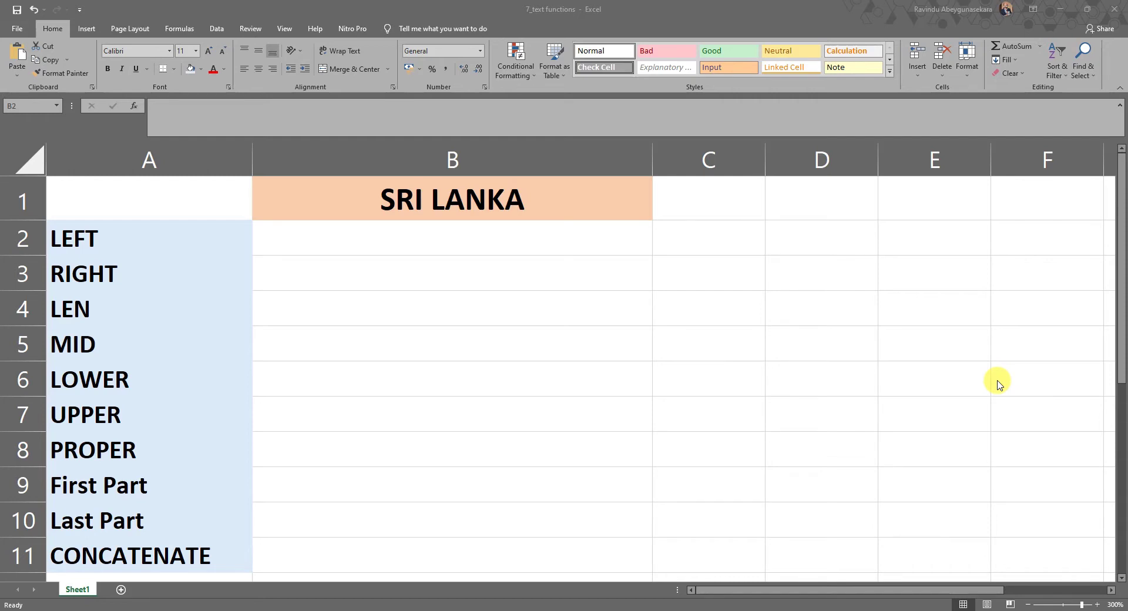
pyautogui.click(473, 368)
pyautogui.click(488, 279)
pyautogui.click(495, 246)
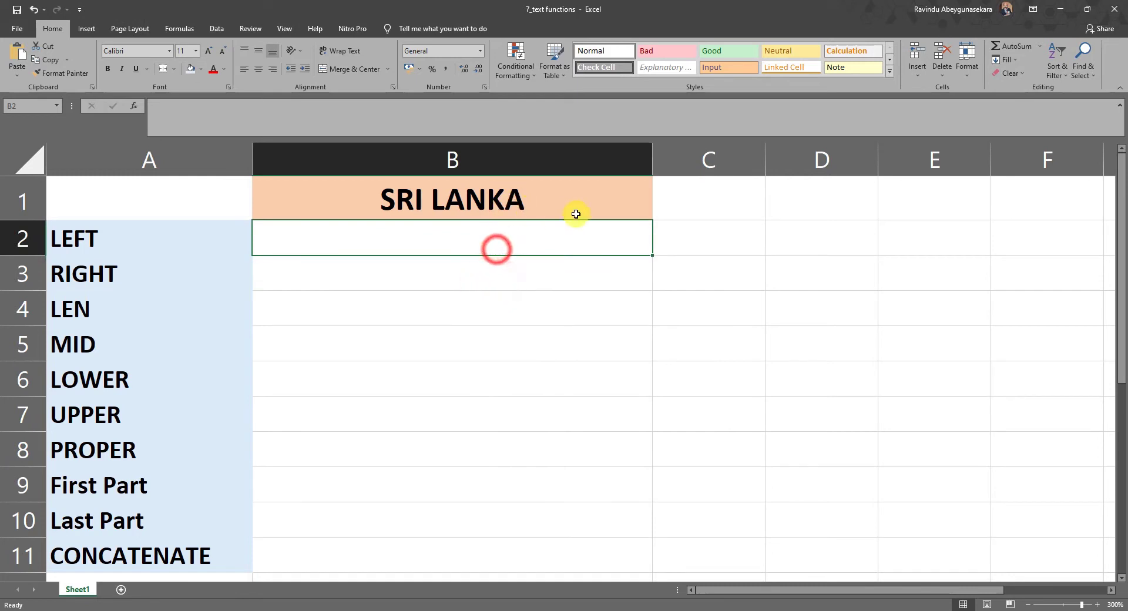
pyautogui.click(559, 193)
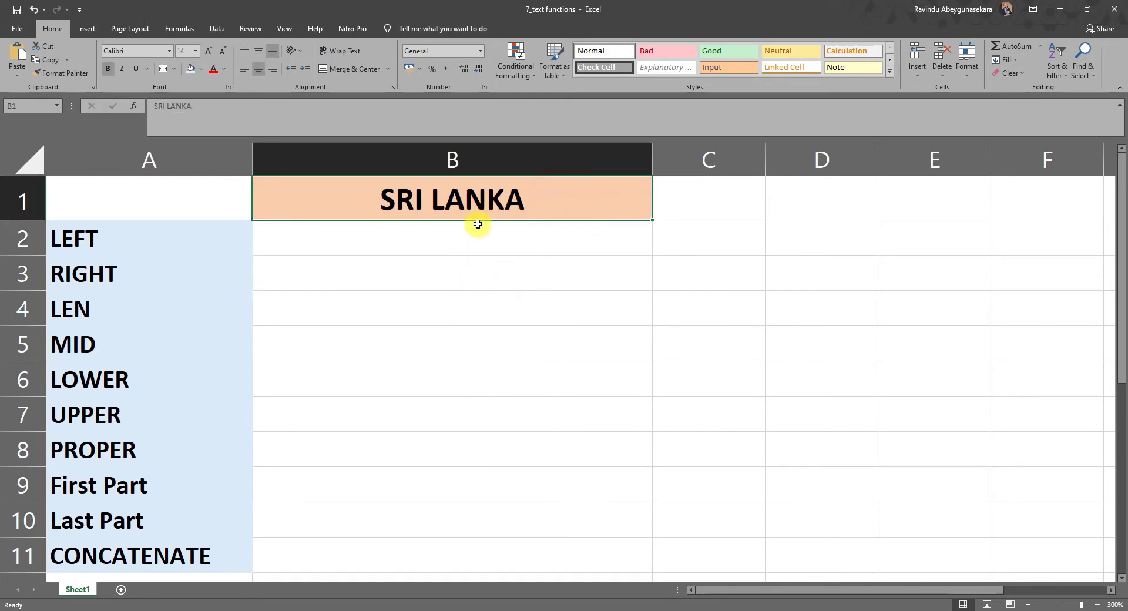
pyautogui.click(475, 258)
pyautogui.click(476, 203)
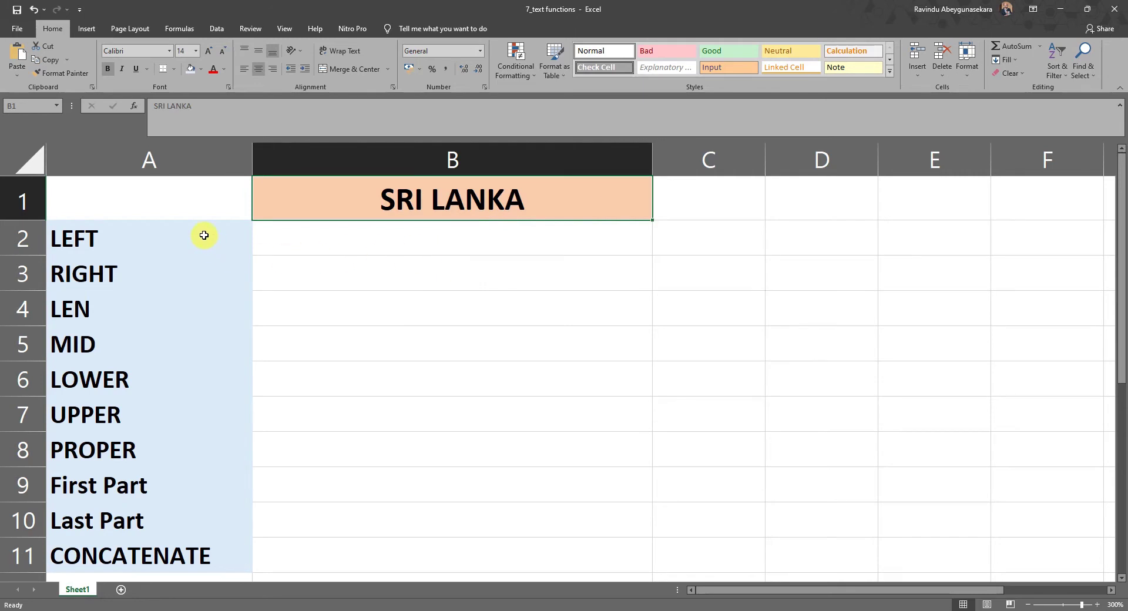
pyautogui.click(377, 312)
pyautogui.click(447, 243)
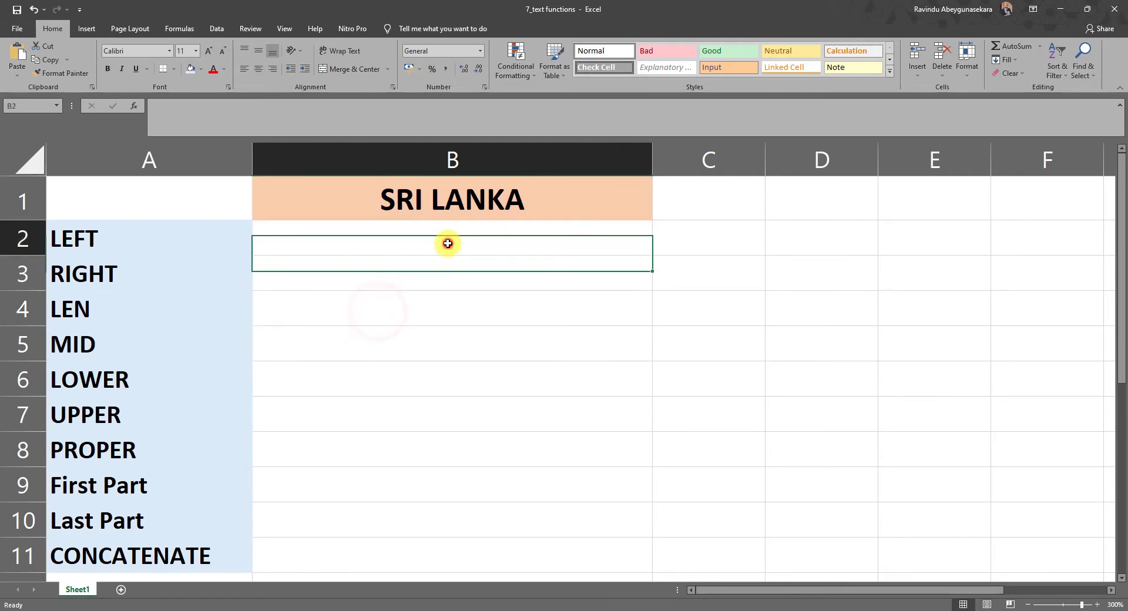
pyautogui.click(474, 263)
pyautogui.click(206, 236)
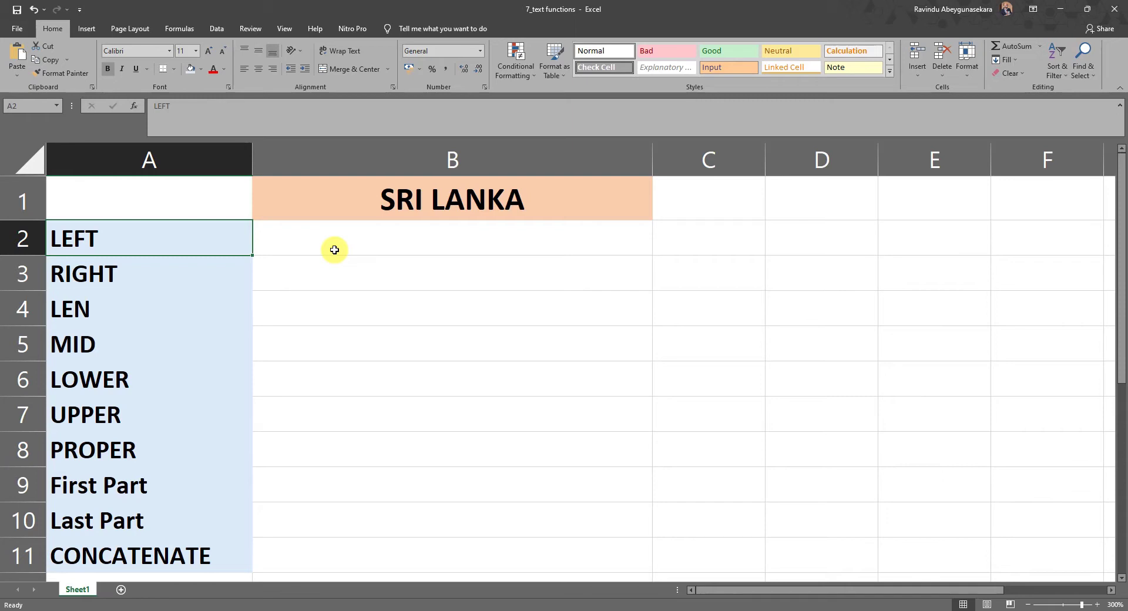
# Enter a LEFT formula in B2 that extracts SRI from the text in B1.
pyautogui.click(334, 250)
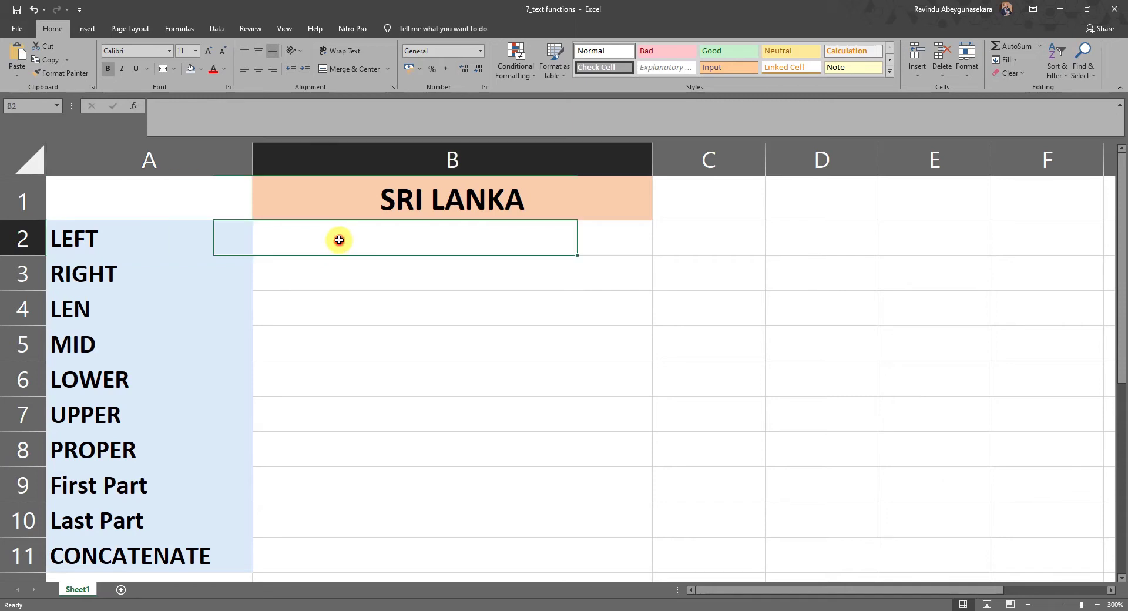
pyautogui.write('=')
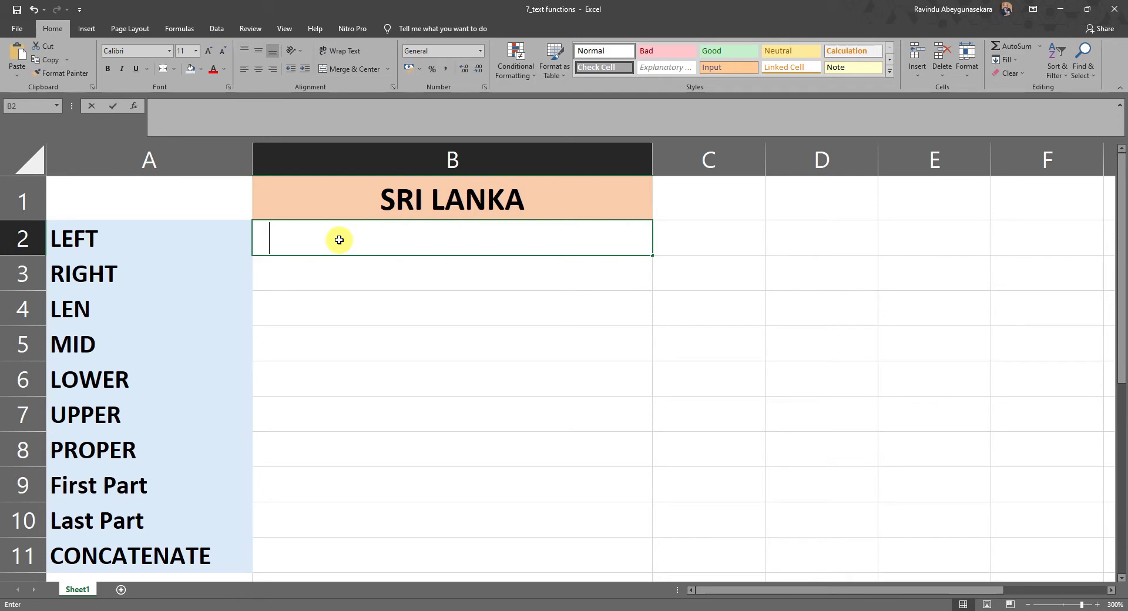
pyautogui.write('le')
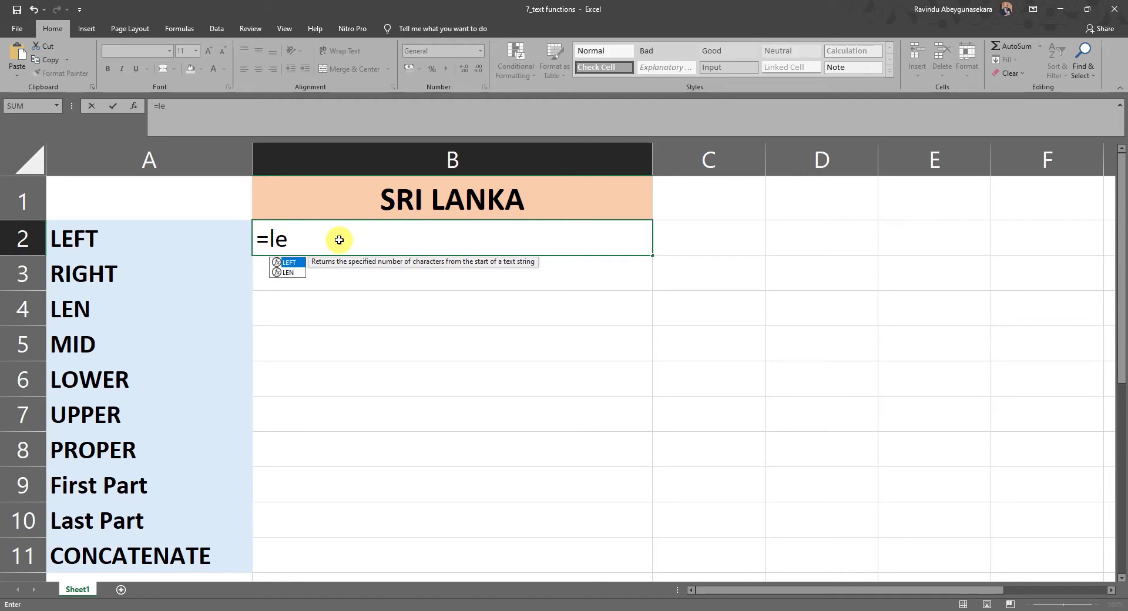
pyautogui.press('Tab')
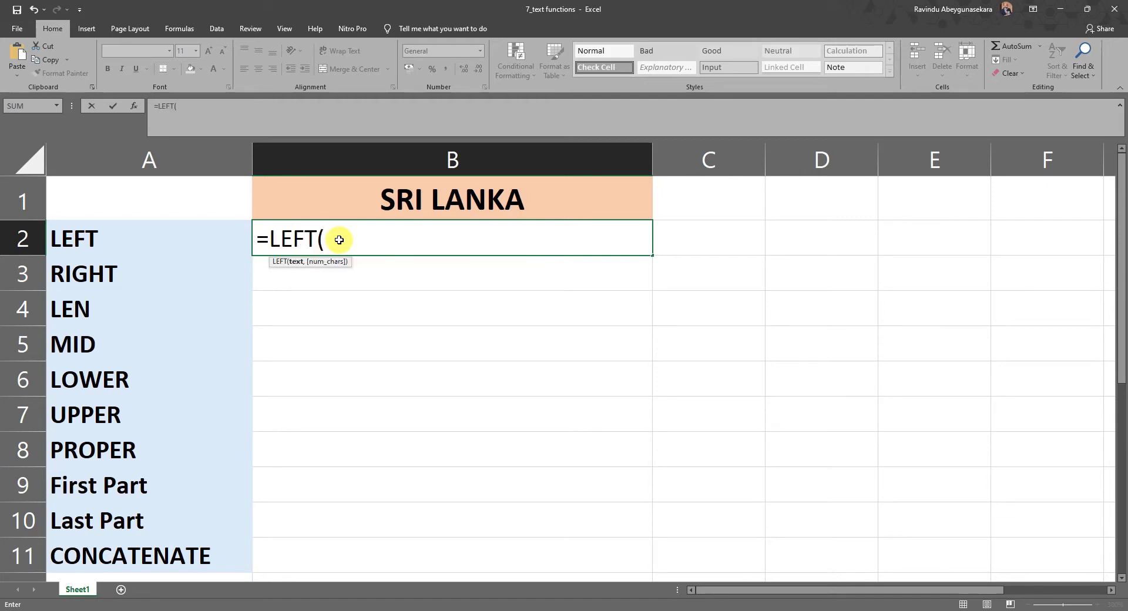
pyautogui.click(447, 199)
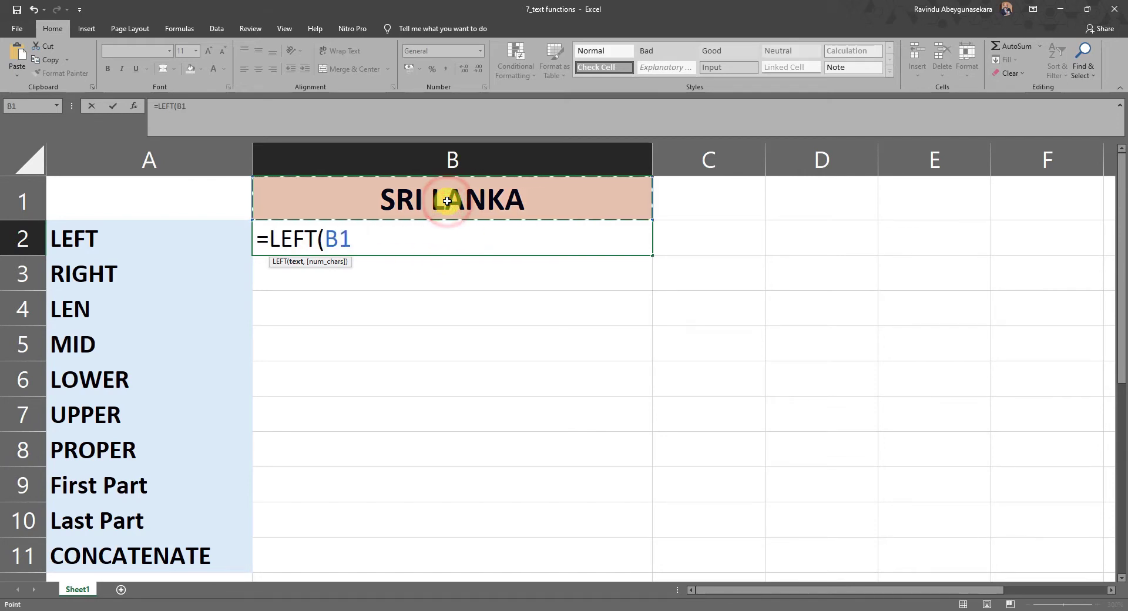
pyautogui.write(',')
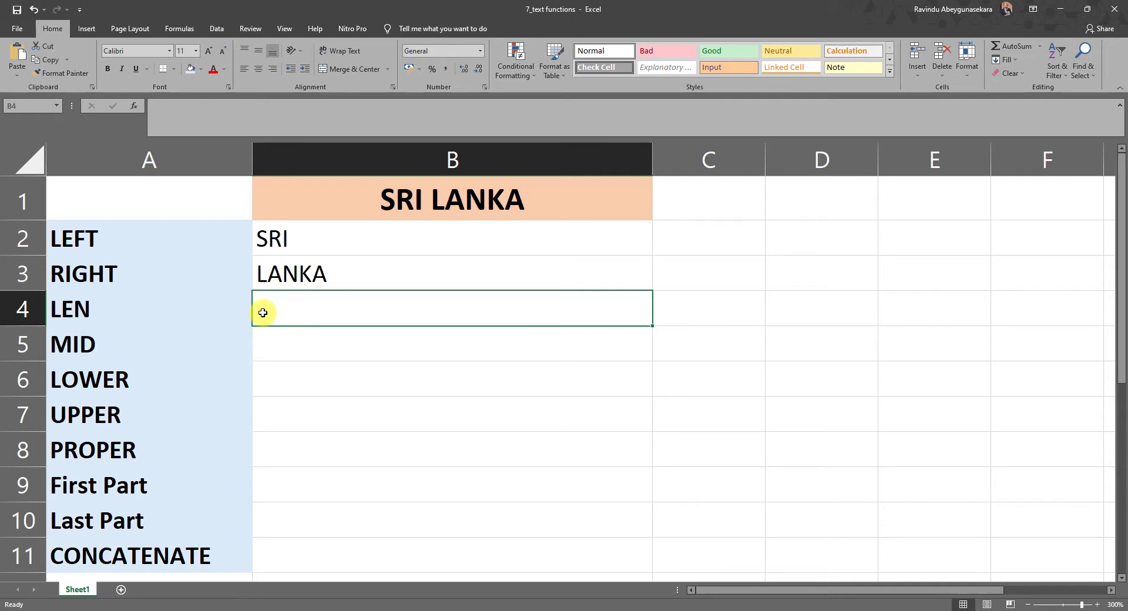
# Count the characters of B1 with =LEN(B1) in B4 and left-align that cell.
pyautogui.write('=')
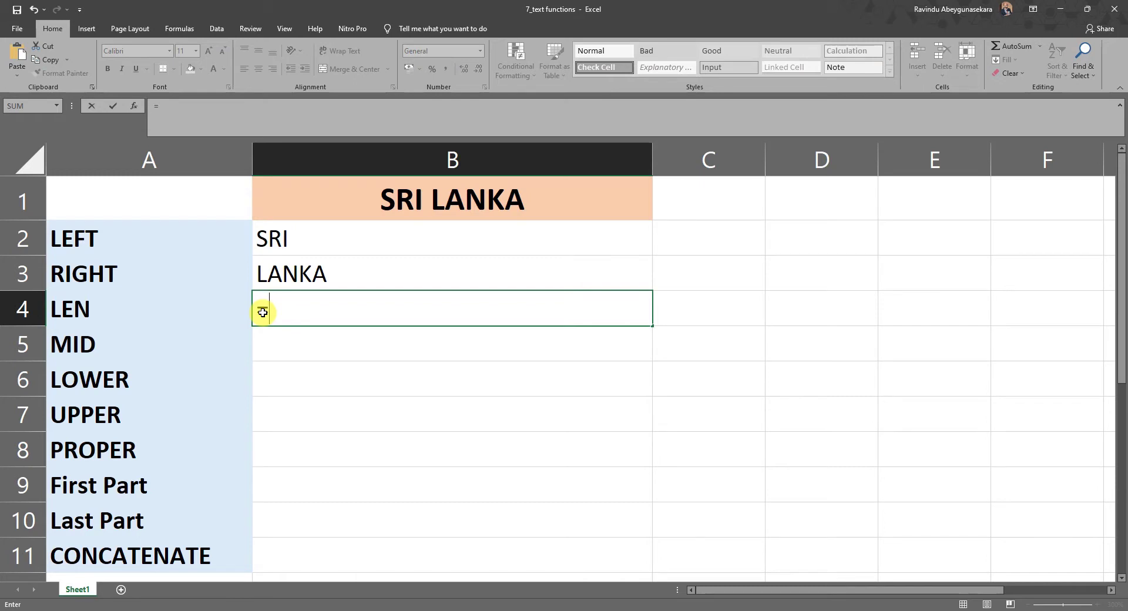
pyautogui.write('l')
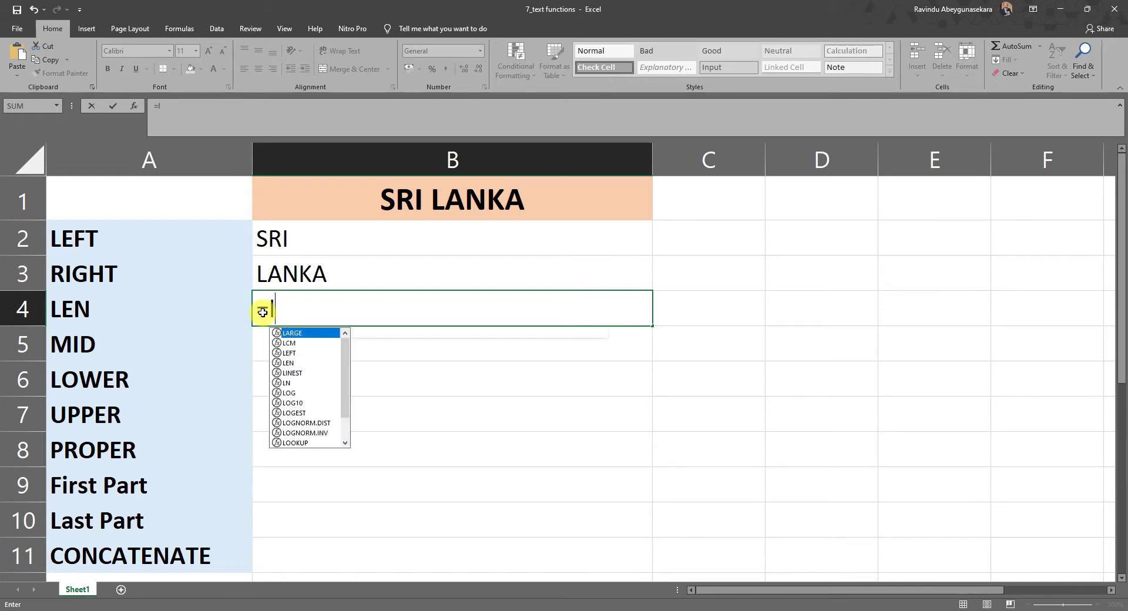
pyautogui.write('en(')
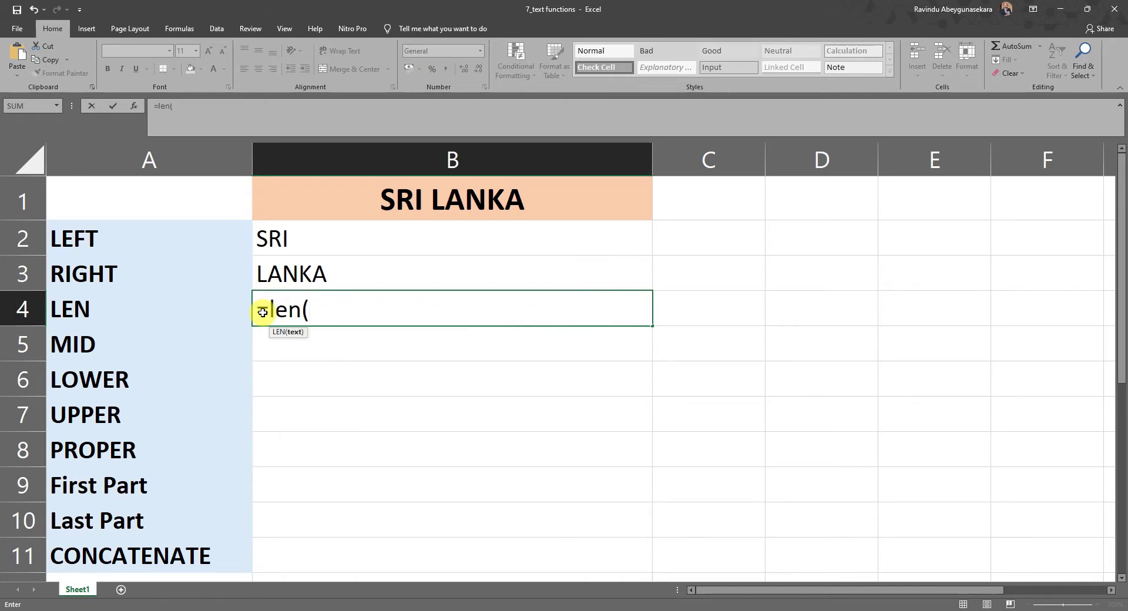
pyautogui.press('Left')
pyautogui.press('Up')
pyautogui.press('Right')
pyautogui.press('Up')
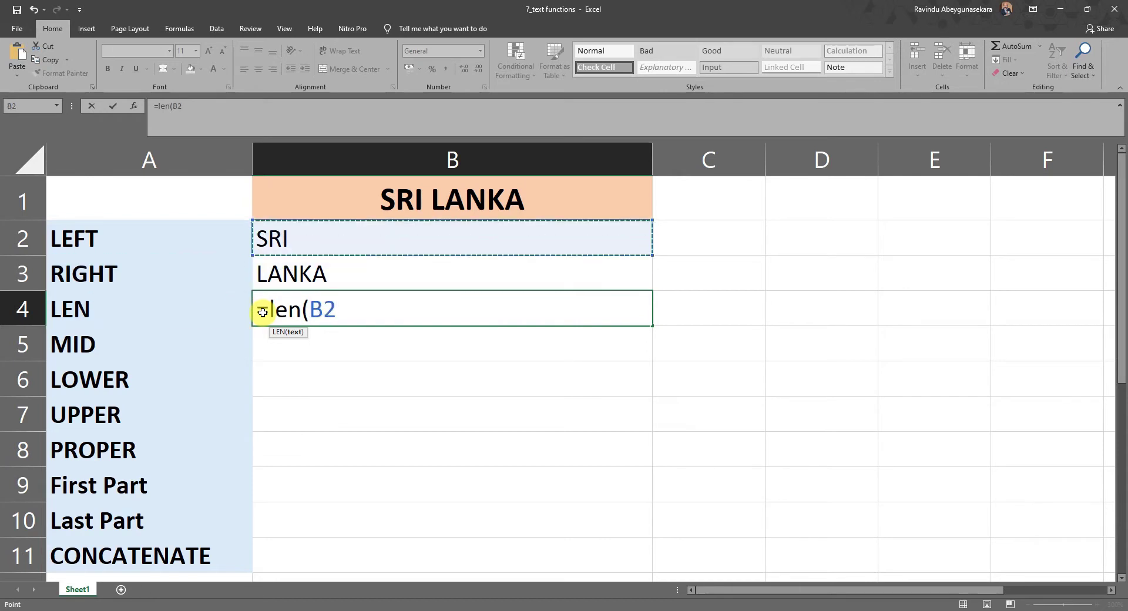
pyautogui.press('Up')
pyautogui.write(')')
pyautogui.press('Return')
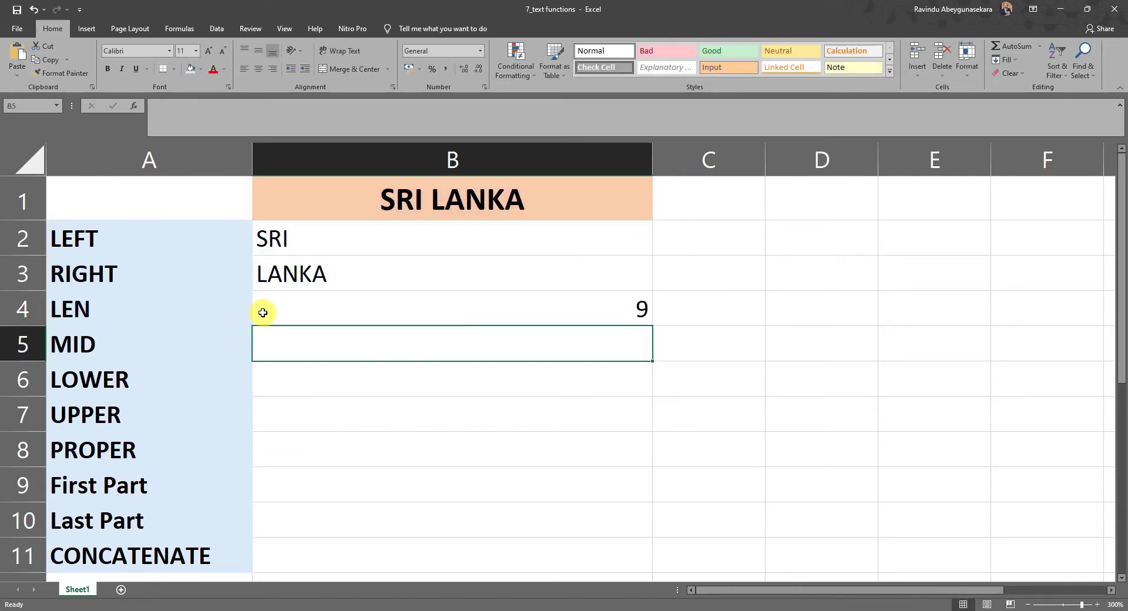
pyautogui.press('Up')
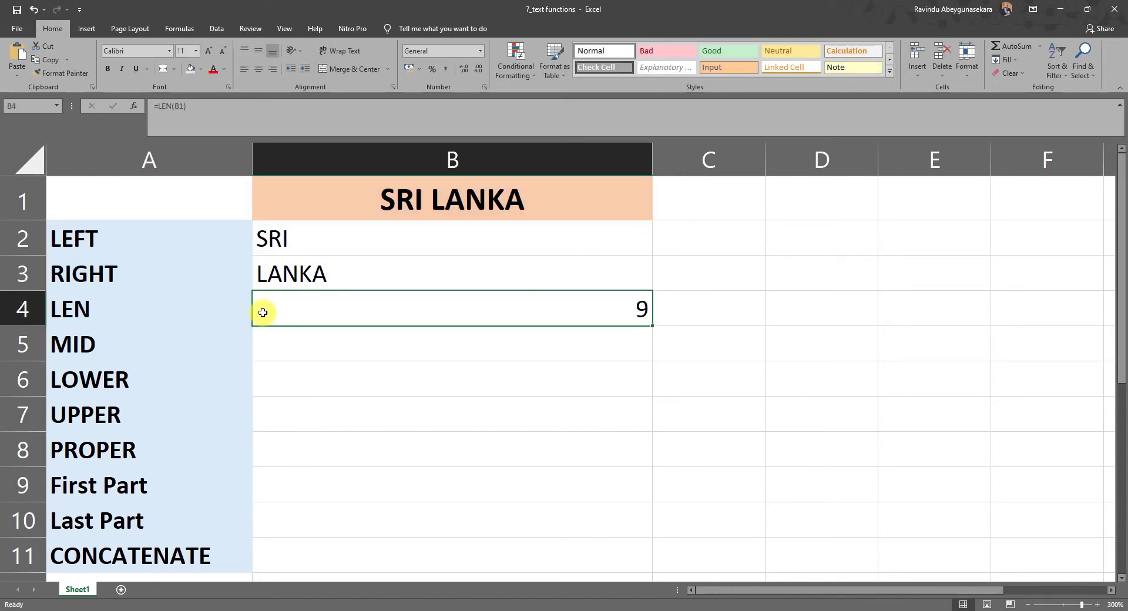
pyautogui.click(241, 71)
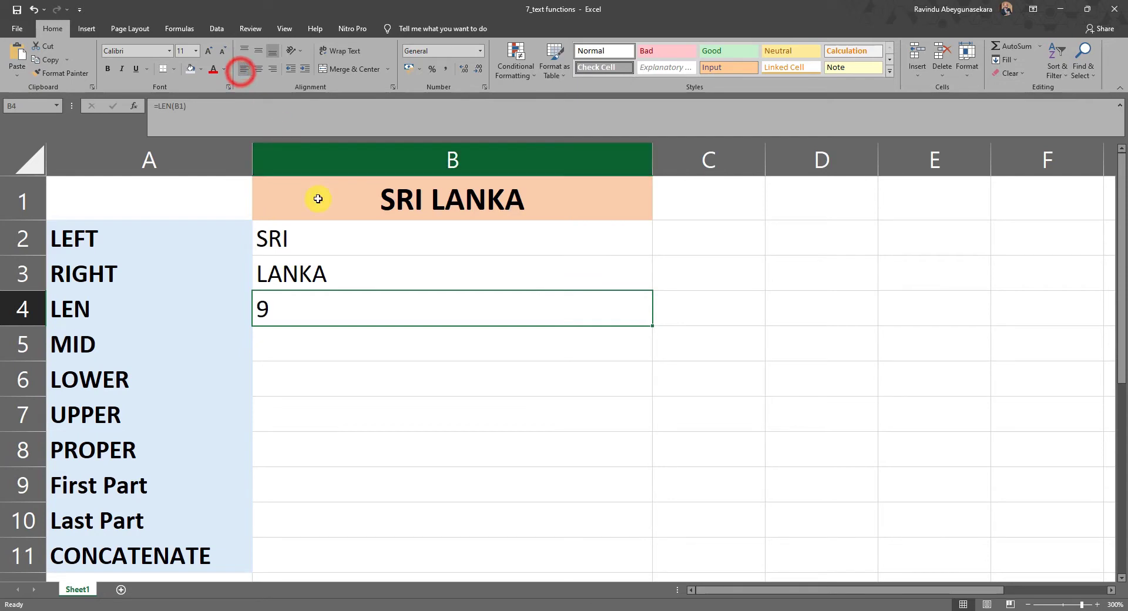
# Enter =MID(B1,5,4) in B5 to extract four characters of B1 starting at the fifth, accepting the suggested typo correction.
pyautogui.click(312, 344)
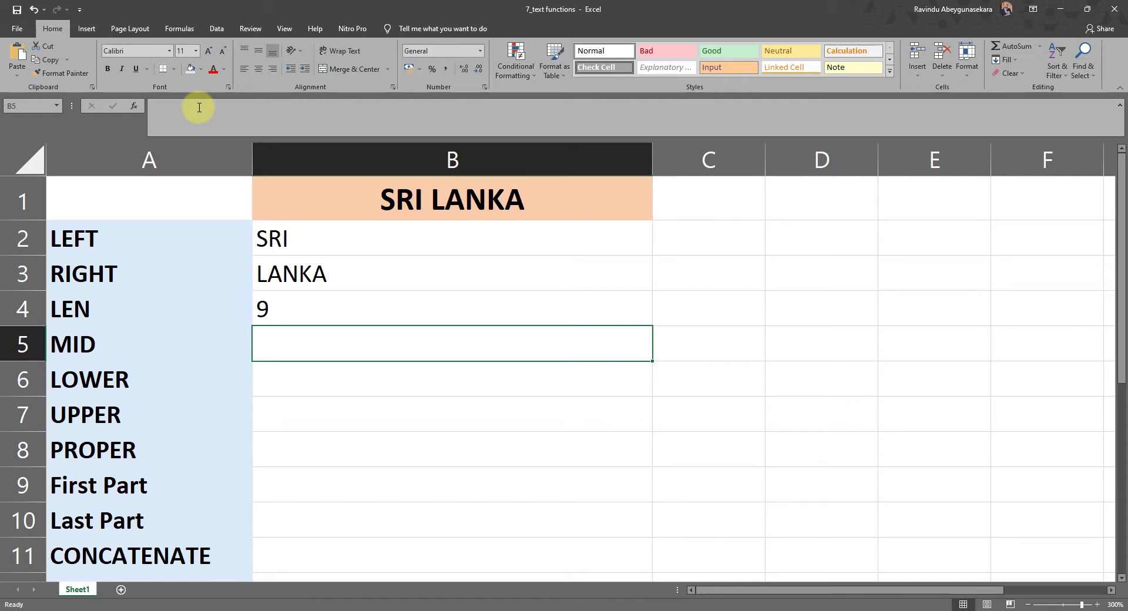
pyautogui.write('=')
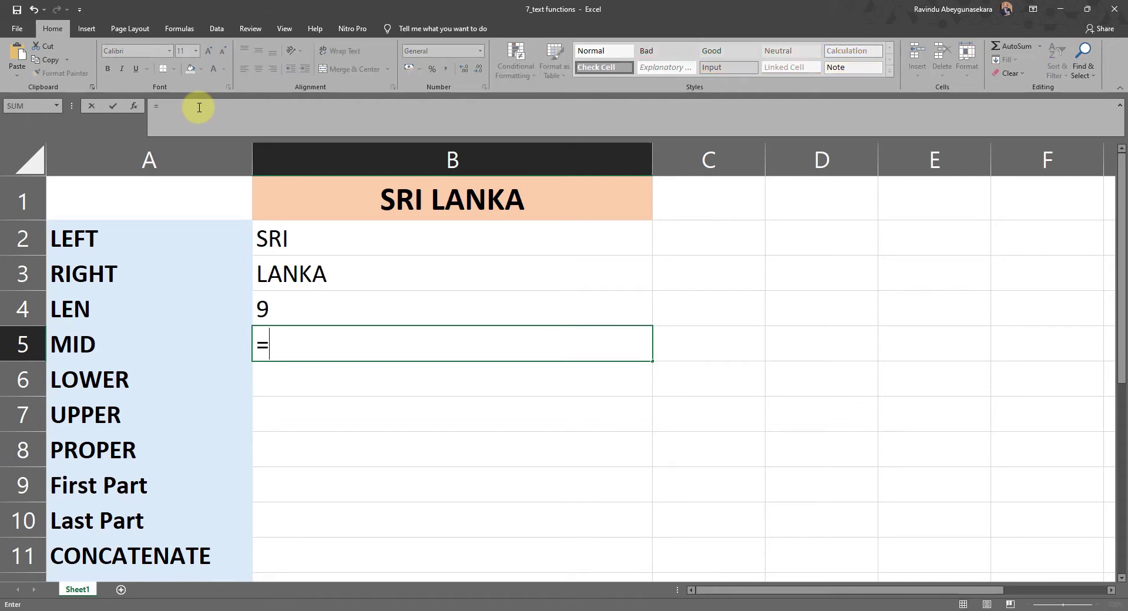
pyautogui.write('mid(')
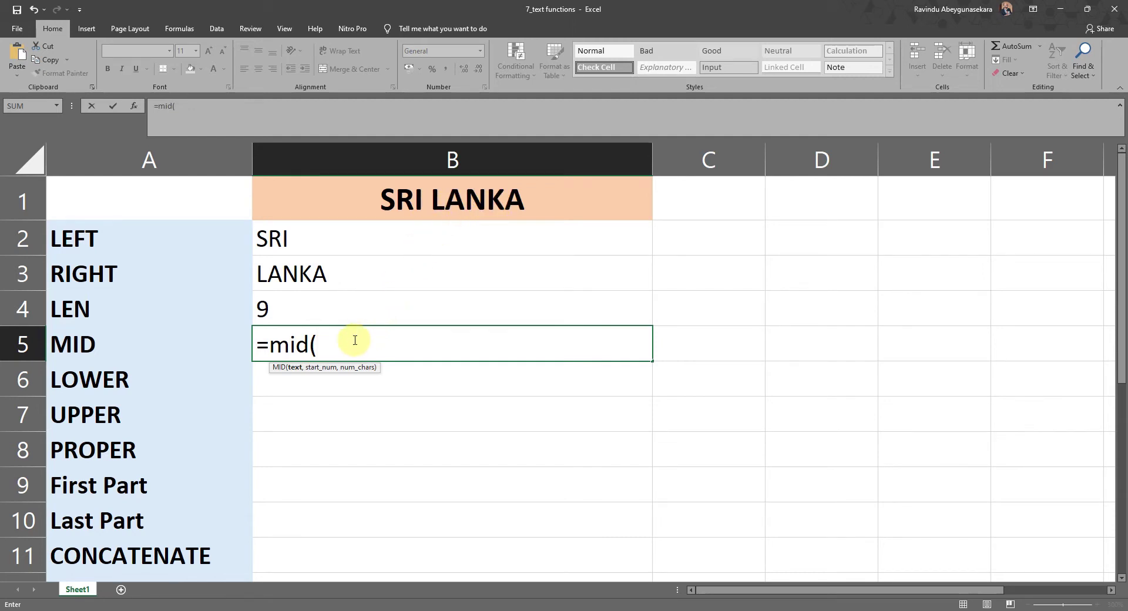
pyautogui.write('b1')
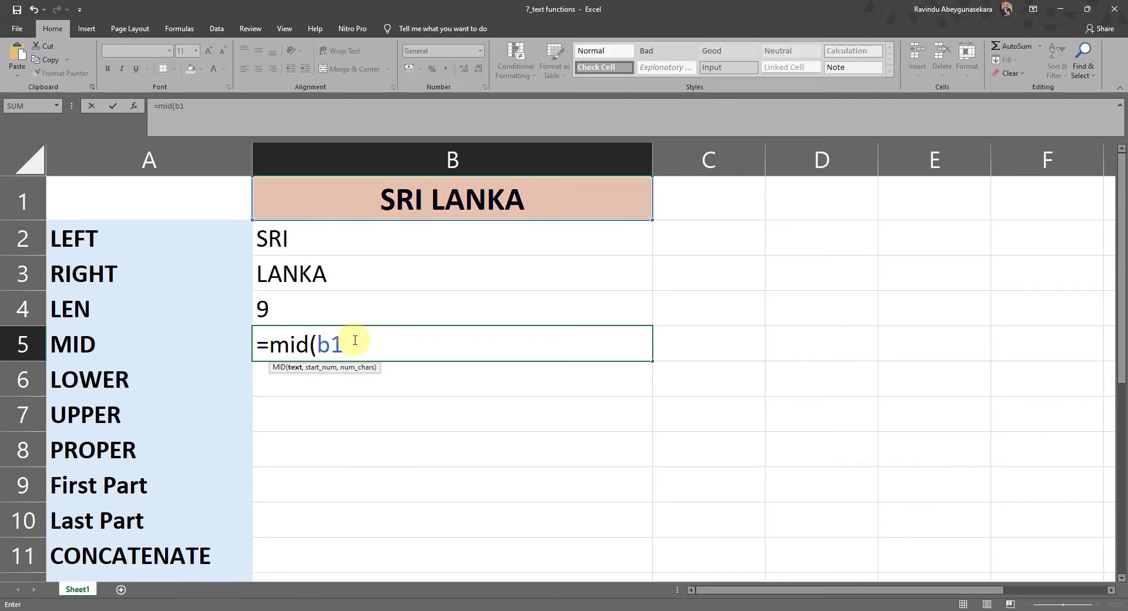
pyautogui.write(',5,4')
pyautogui.write(')')
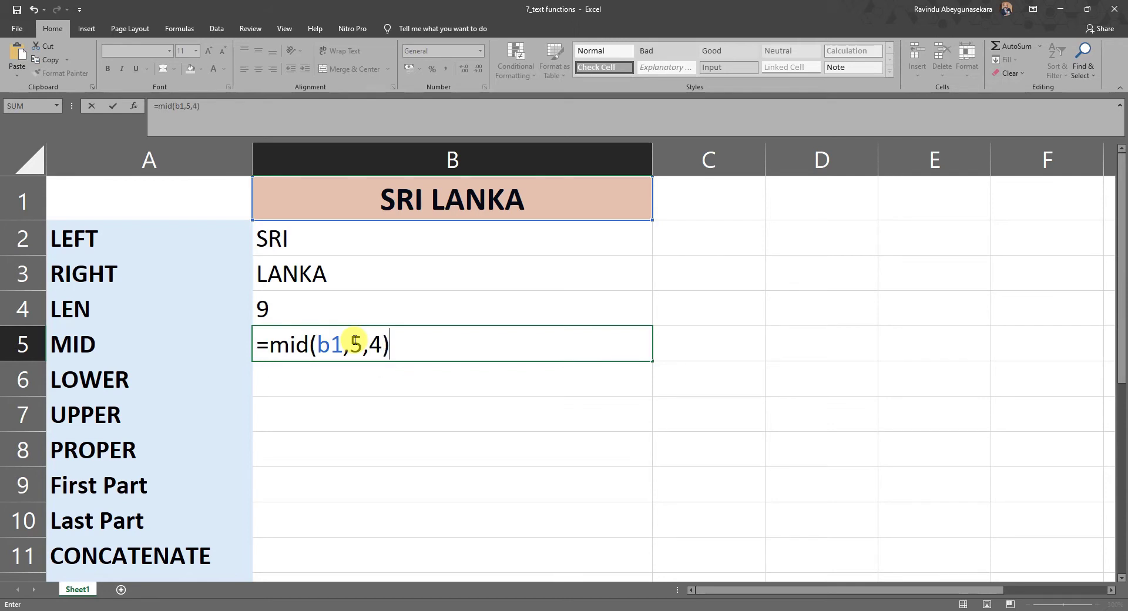
pyautogui.write('\\')
pyautogui.press('Return')
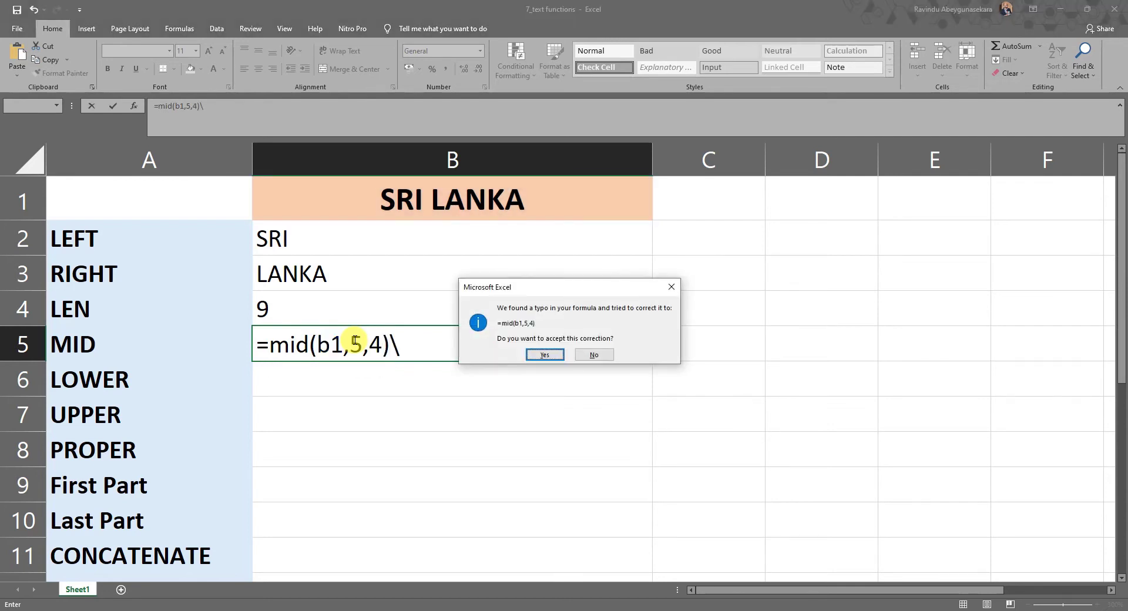
pyautogui.press('Return')
pyautogui.click(354, 340)
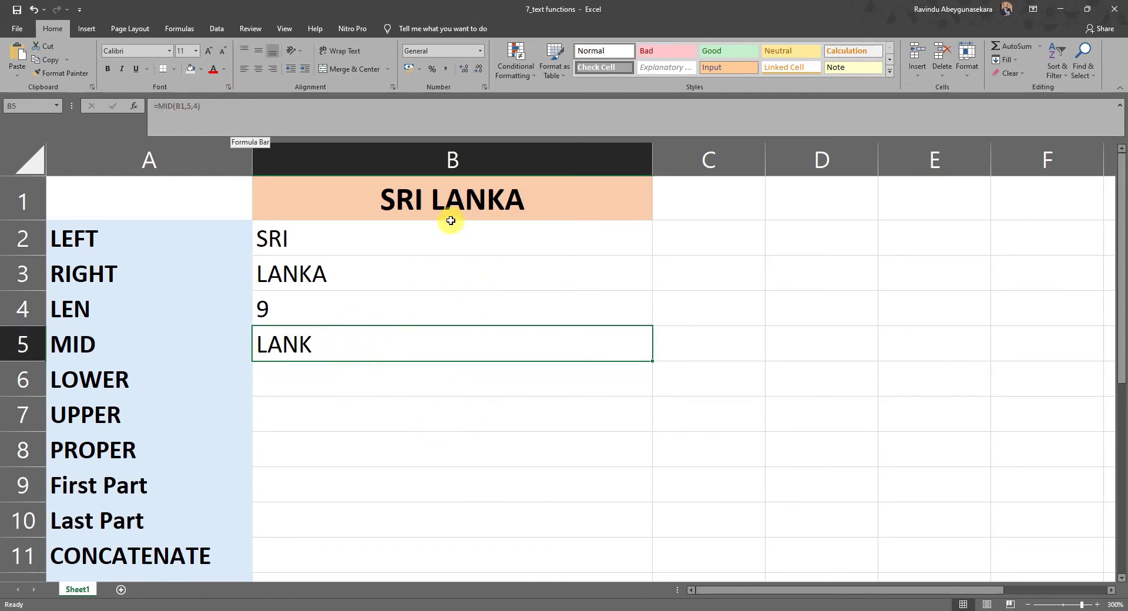
pyautogui.click(443, 226)
pyautogui.click(391, 205)
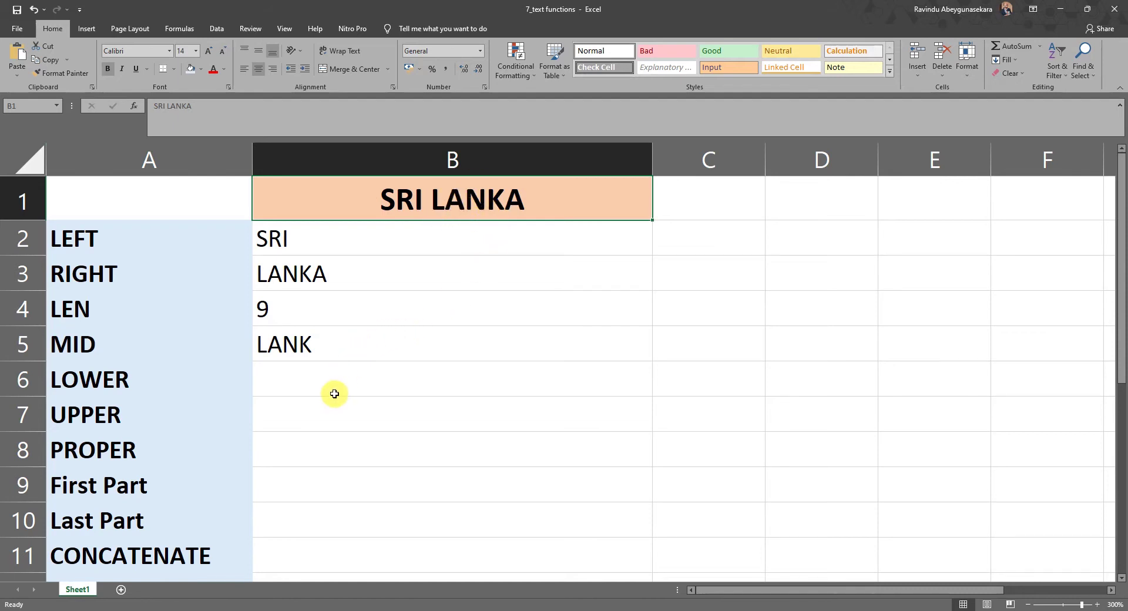
# Convert the text of B1 to lowercase with =LOWER(B1) in B6.
pyautogui.click(334, 394)
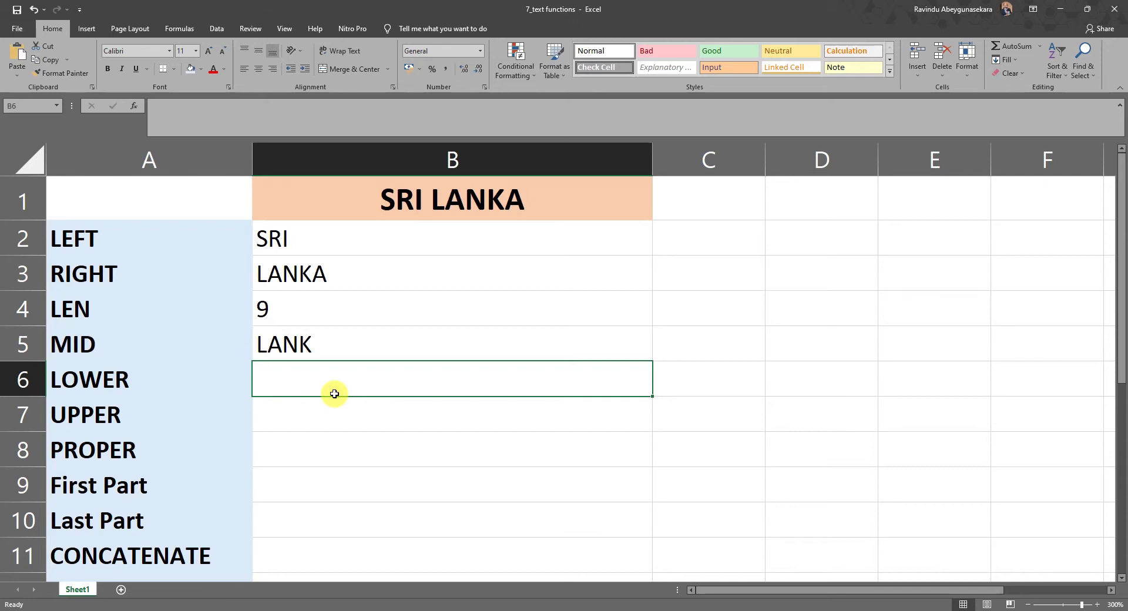
pyautogui.write('=lw')
pyautogui.press('BackSpace')
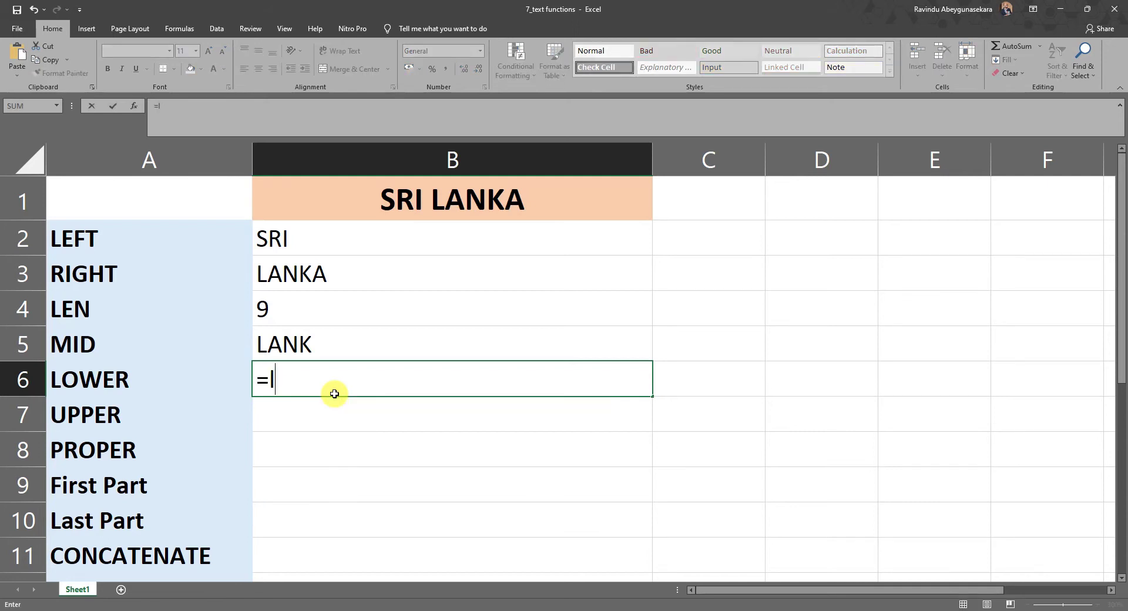
pyautogui.write('ow')
pyautogui.press('Tab')
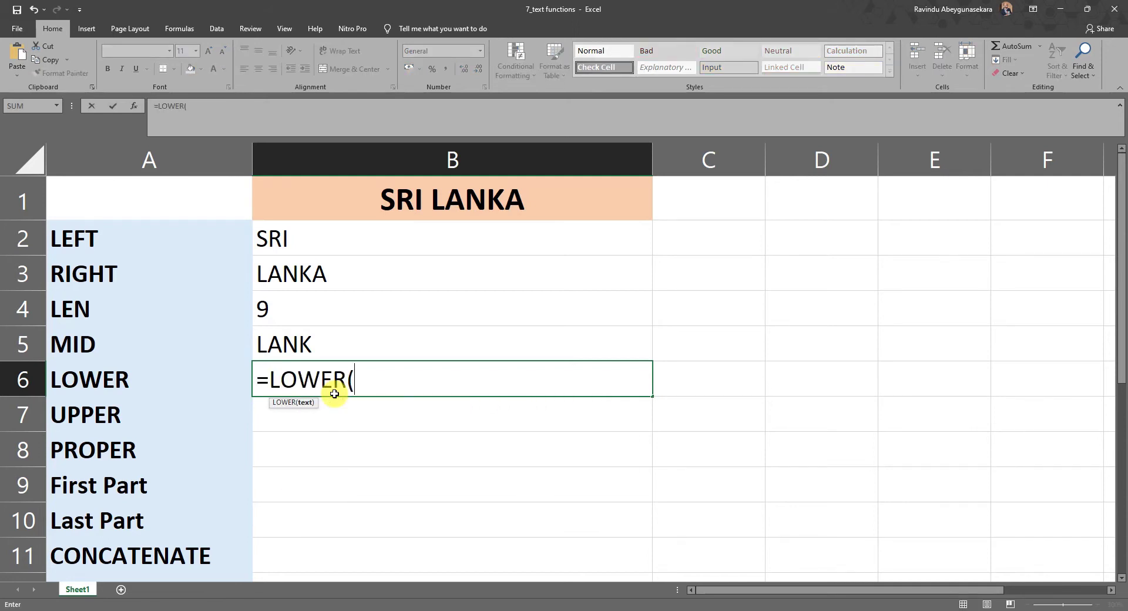
pyautogui.click(382, 207)
pyautogui.write(')')
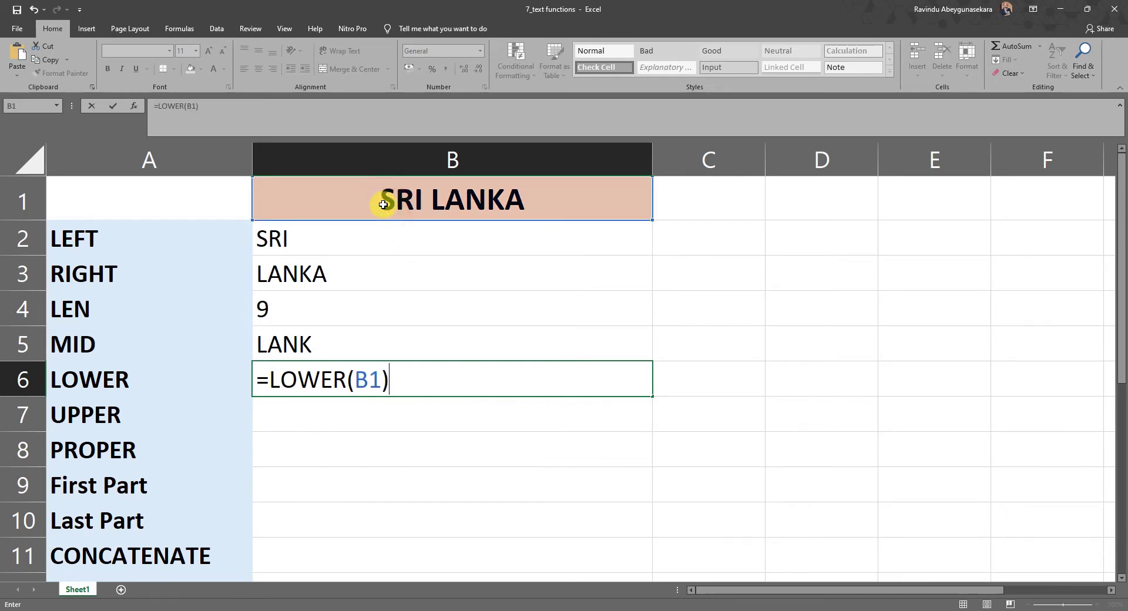
pyautogui.press('Return')
pyautogui.click(289, 378)
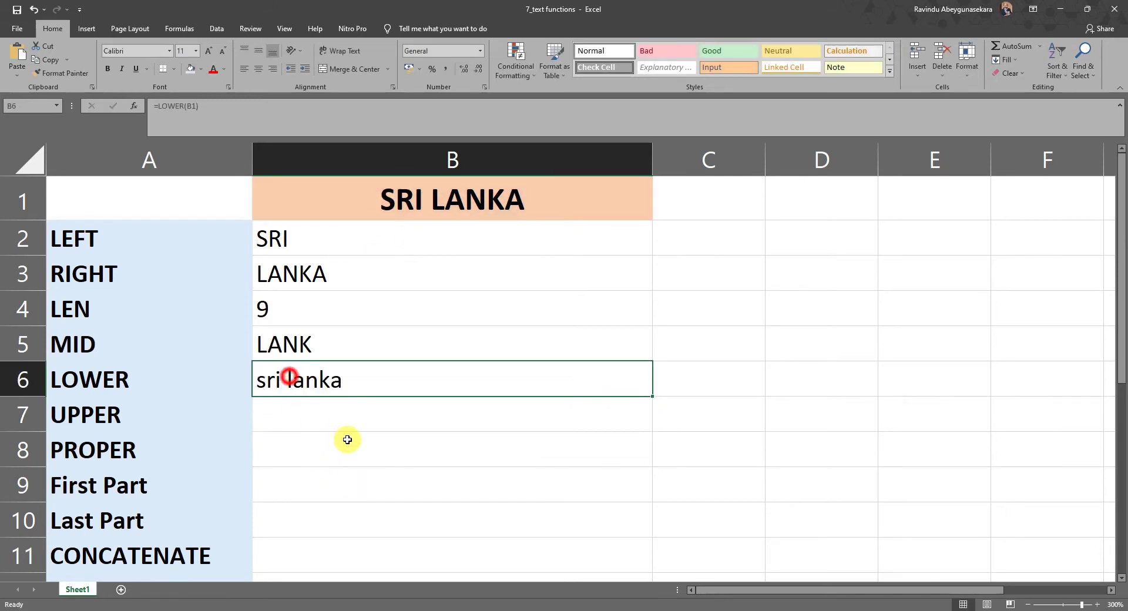
pyautogui.click(267, 418)
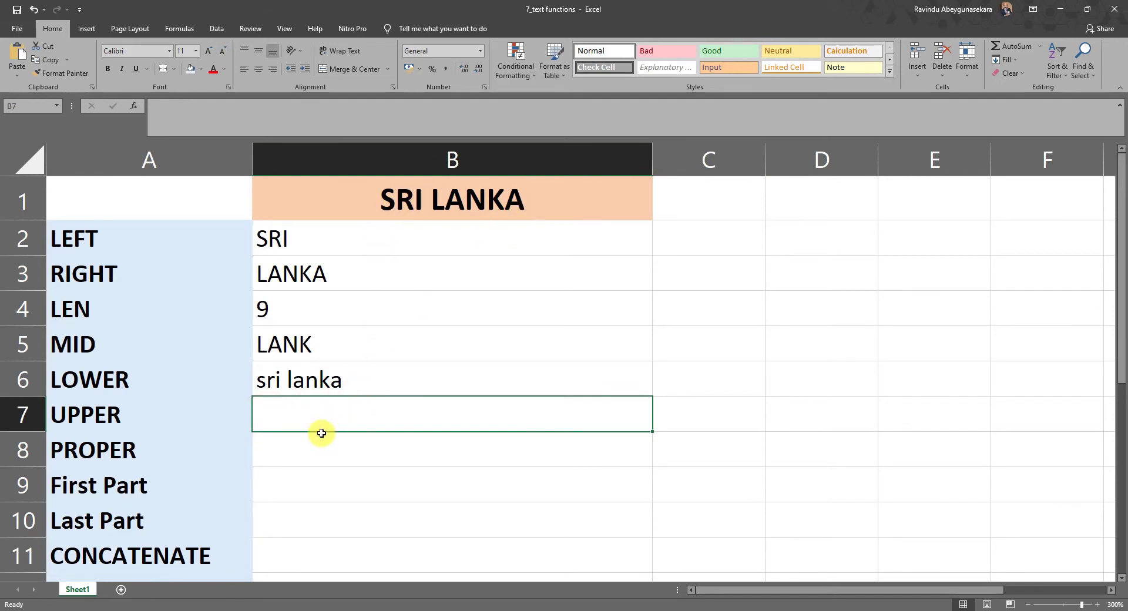
pyautogui.write('=')
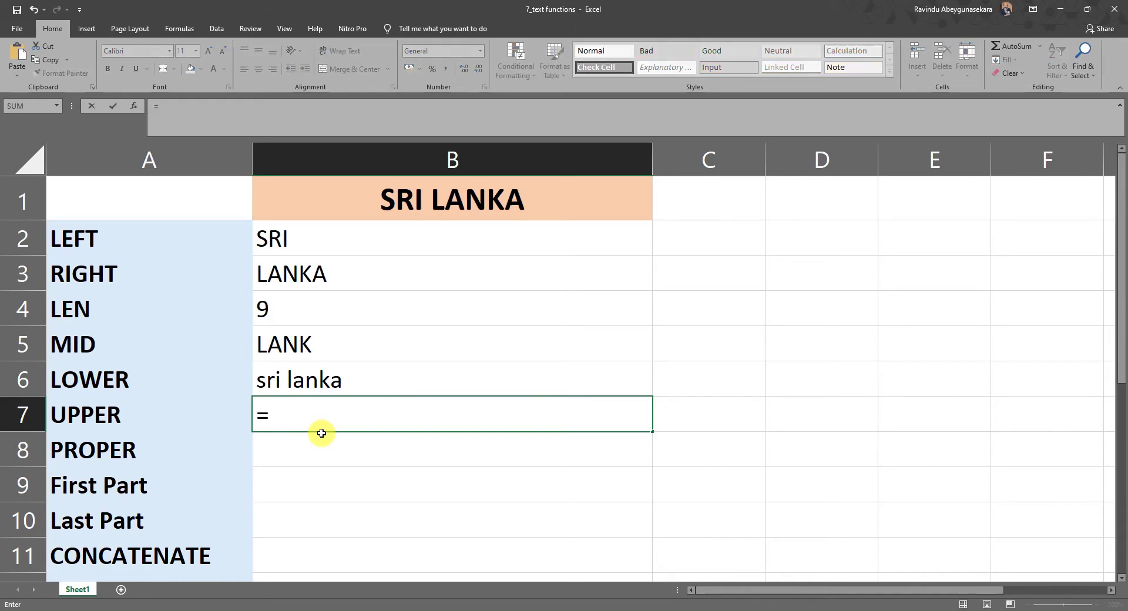
pyautogui.write('upper')
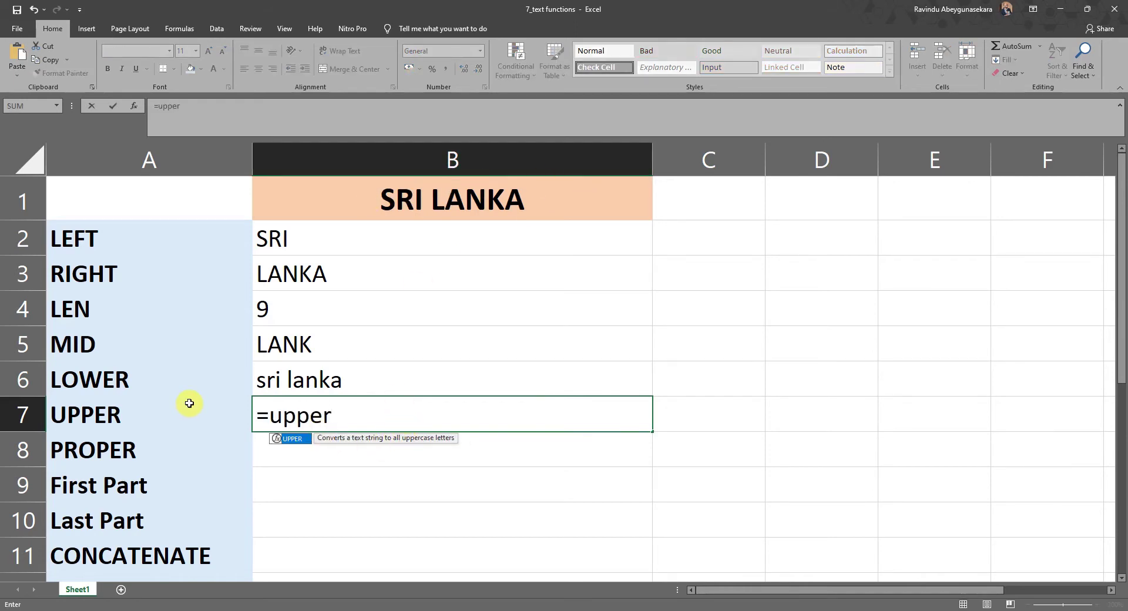
pyautogui.click(327, 373)
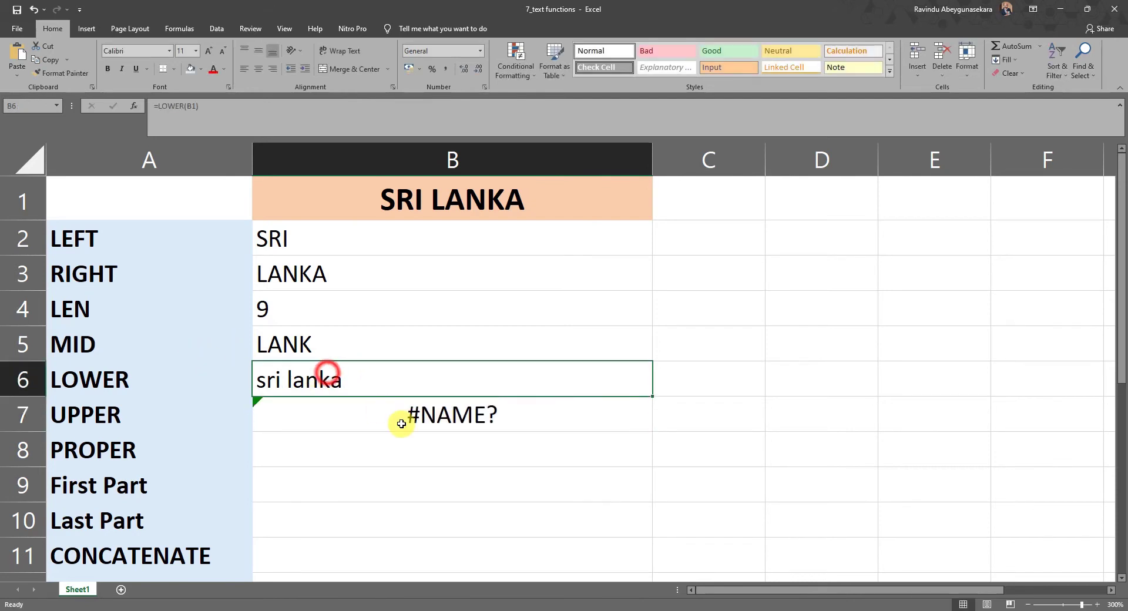
# Convert the text of B6 to uppercase with =UPPER(B6) in B7.
pyautogui.click(417, 428)
pyautogui.write('=uppe')
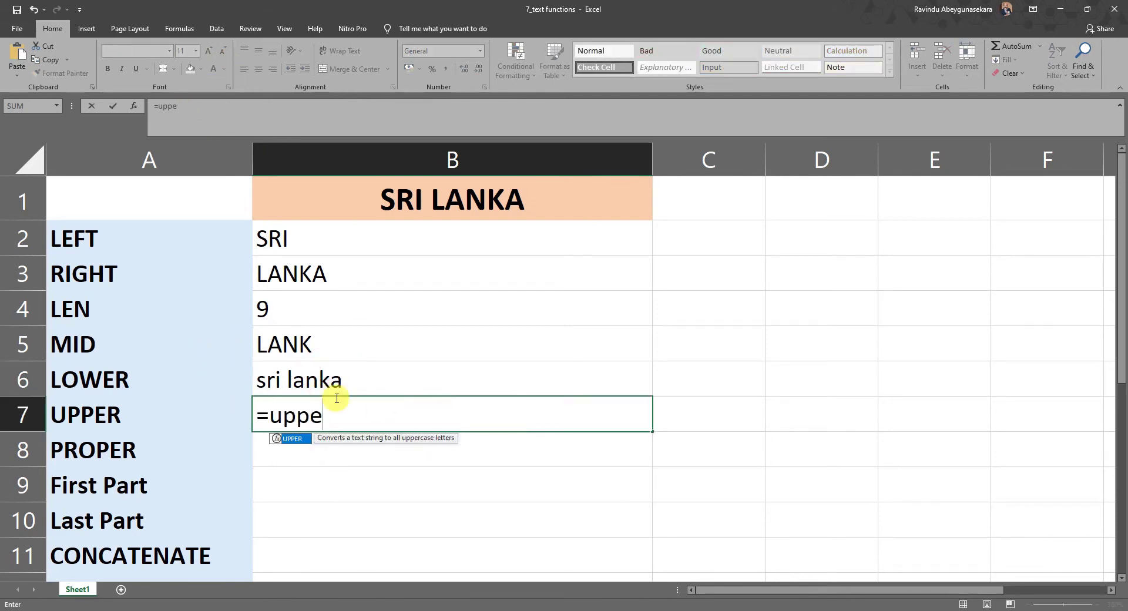
pyautogui.press('Tab')
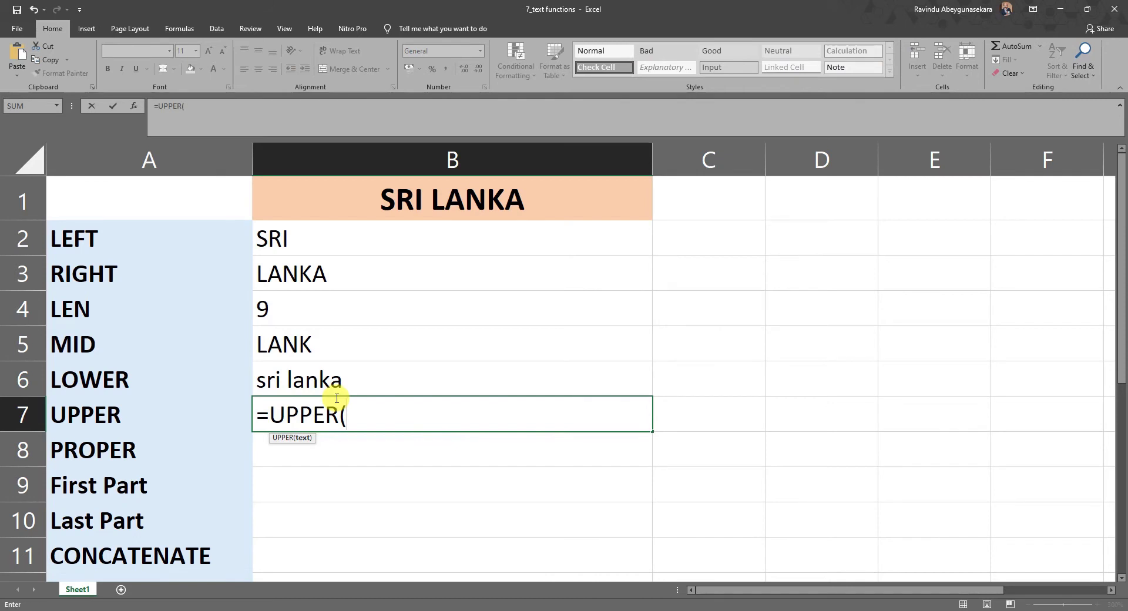
pyautogui.press('Up')
pyautogui.write(')')
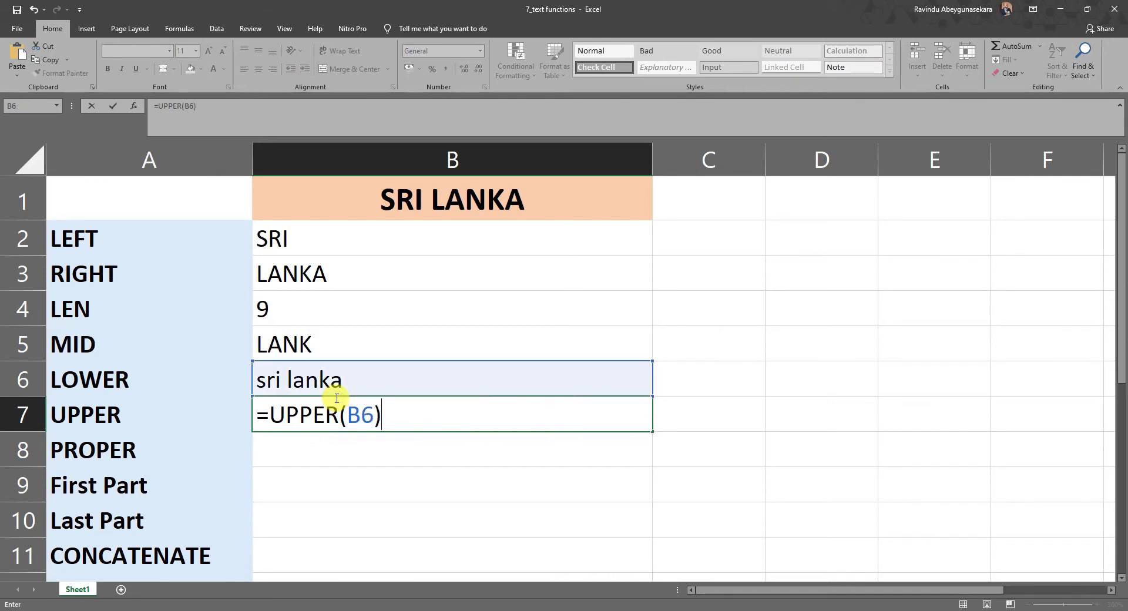
pyautogui.press('Return')
pyautogui.click(323, 421)
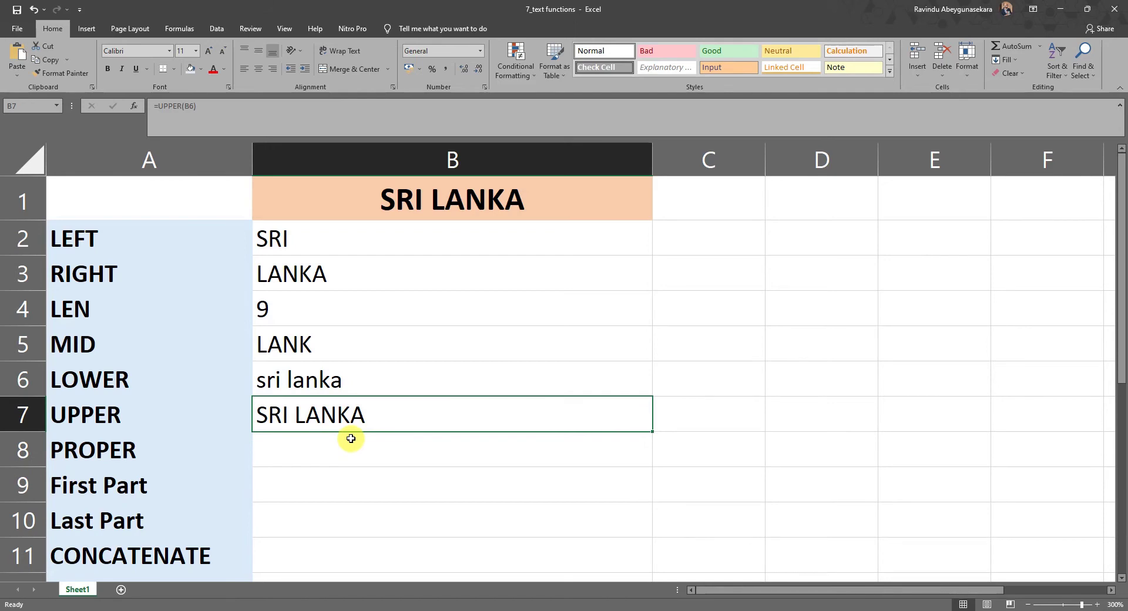
# Capitalize the first letter of each word of B1 with =PROPER(B1) in B8.
pyautogui.click(350, 438)
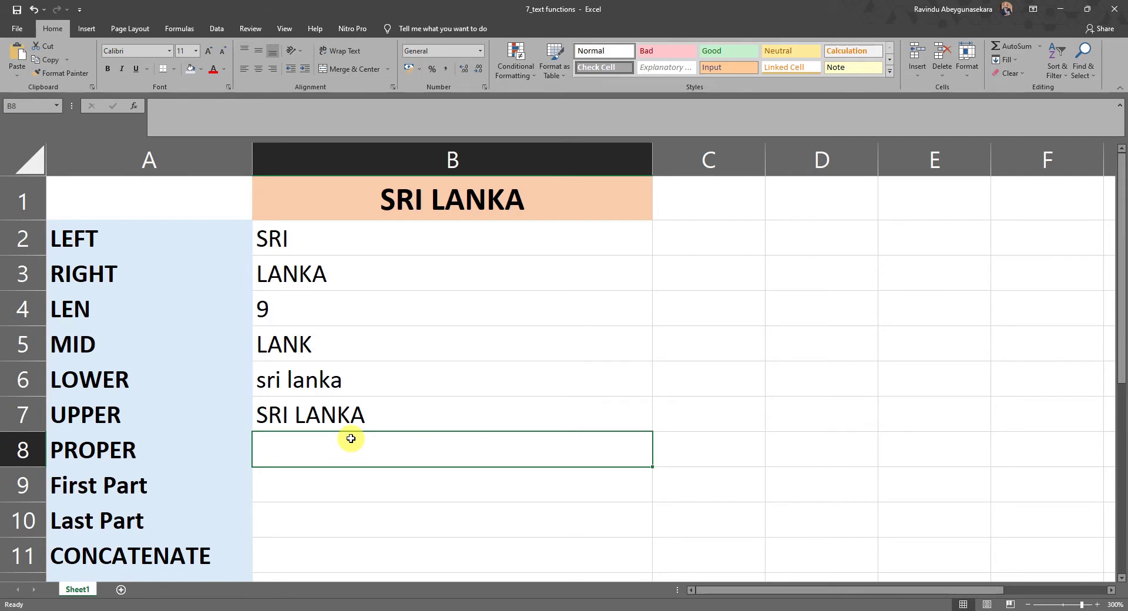
pyautogui.write('=')
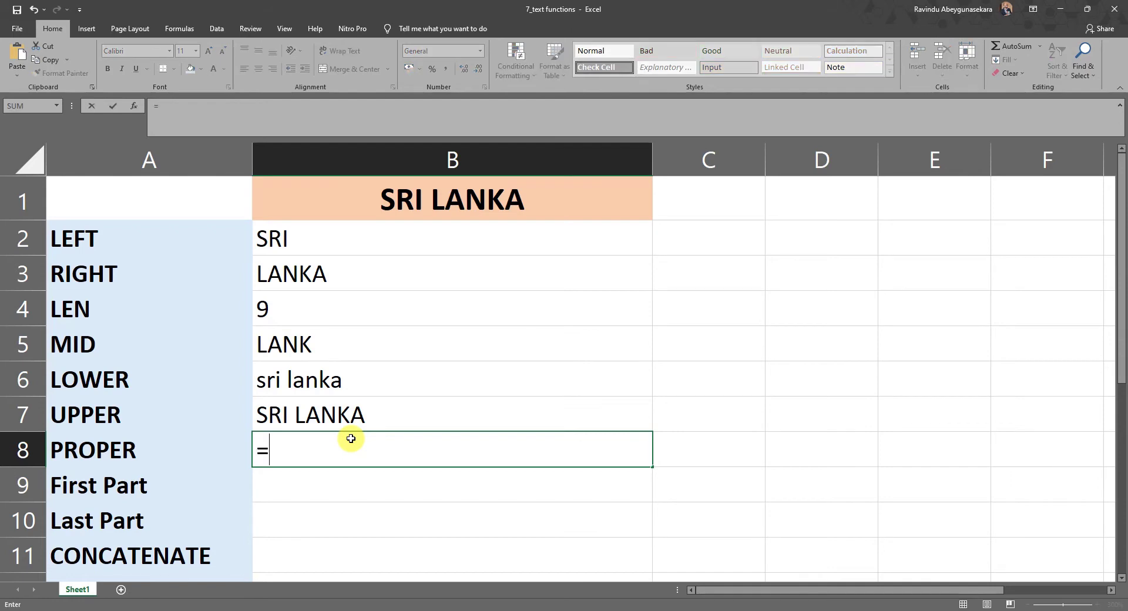
pyautogui.write('proper(')
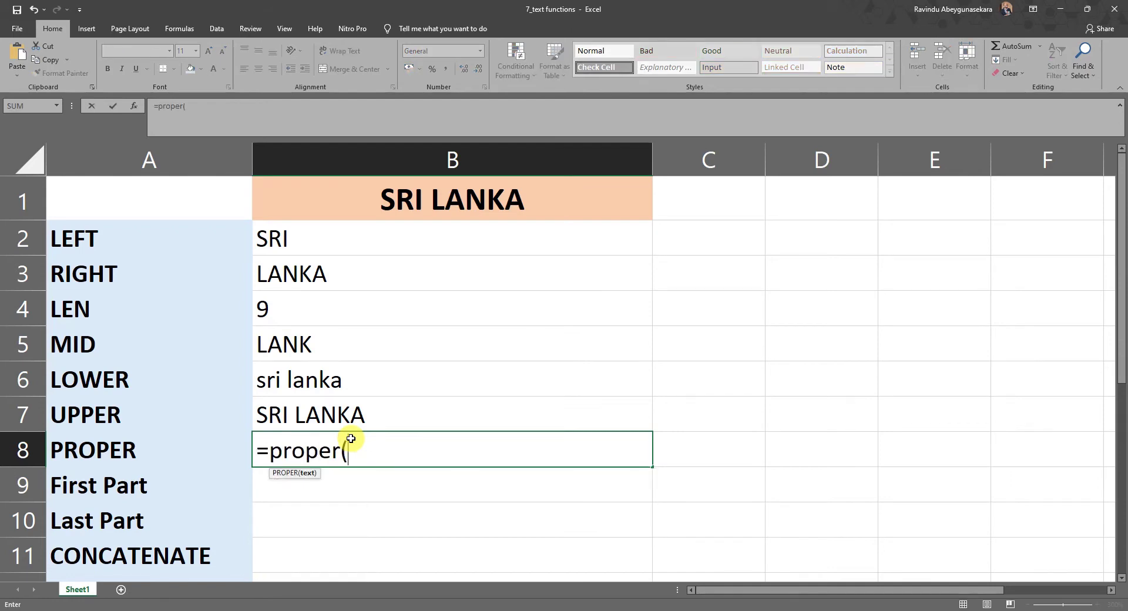
pyautogui.click(418, 193)
pyautogui.write(')')
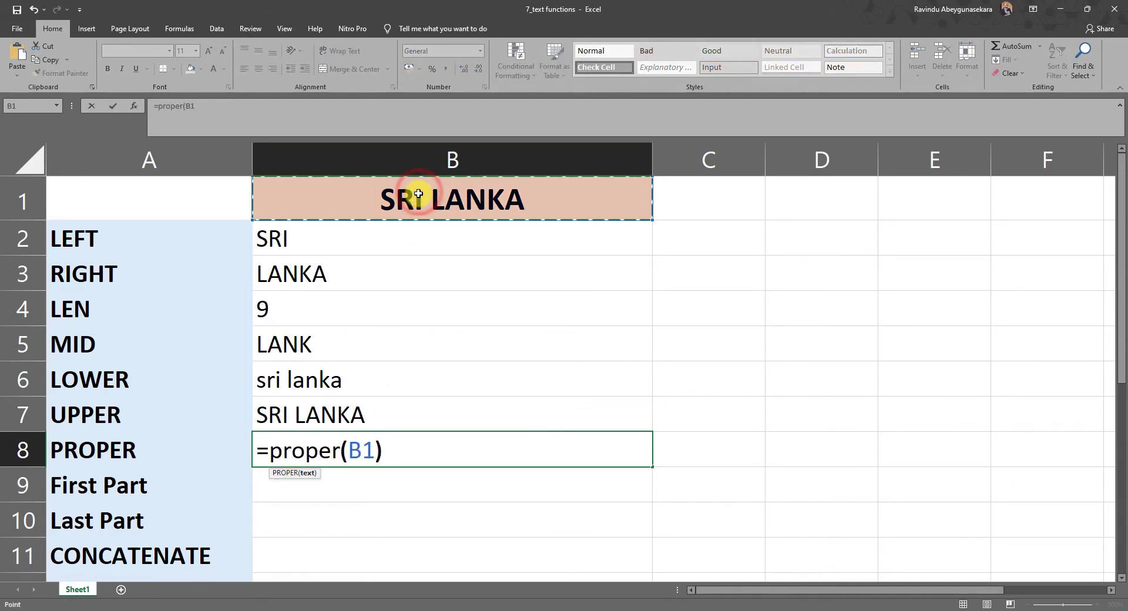
pyautogui.press('Return')
pyautogui.click(277, 451)
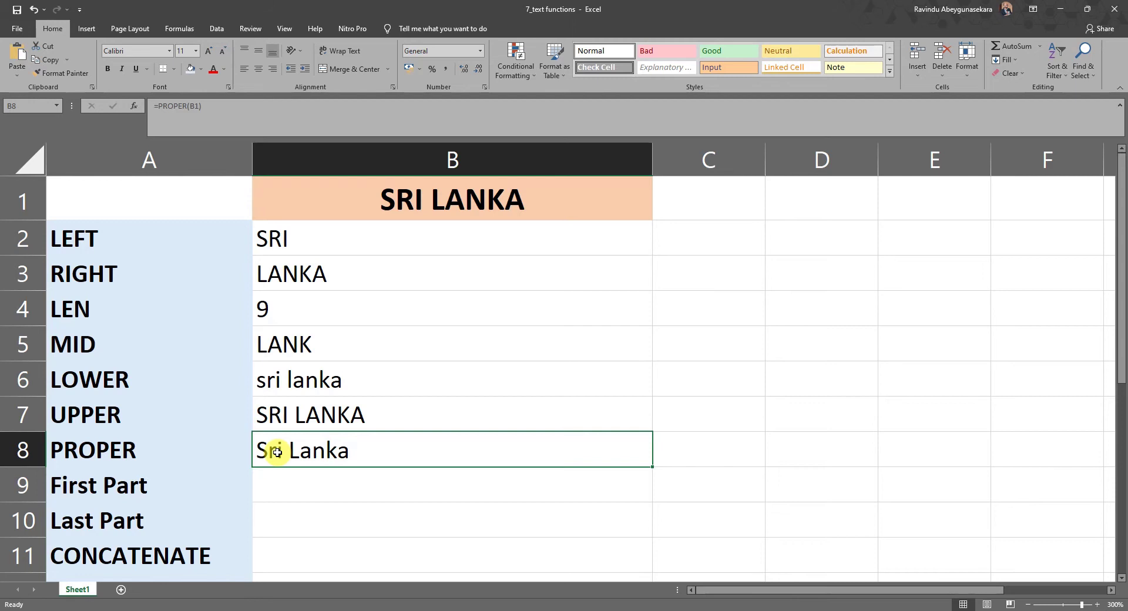
pyautogui.click(308, 479)
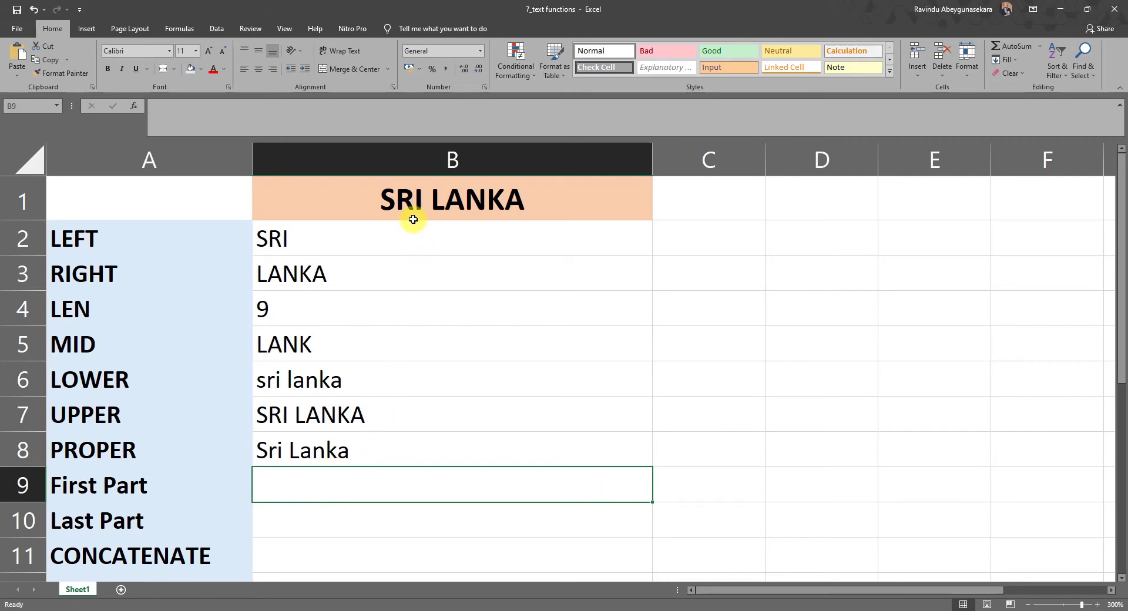
pyautogui.click(407, 204)
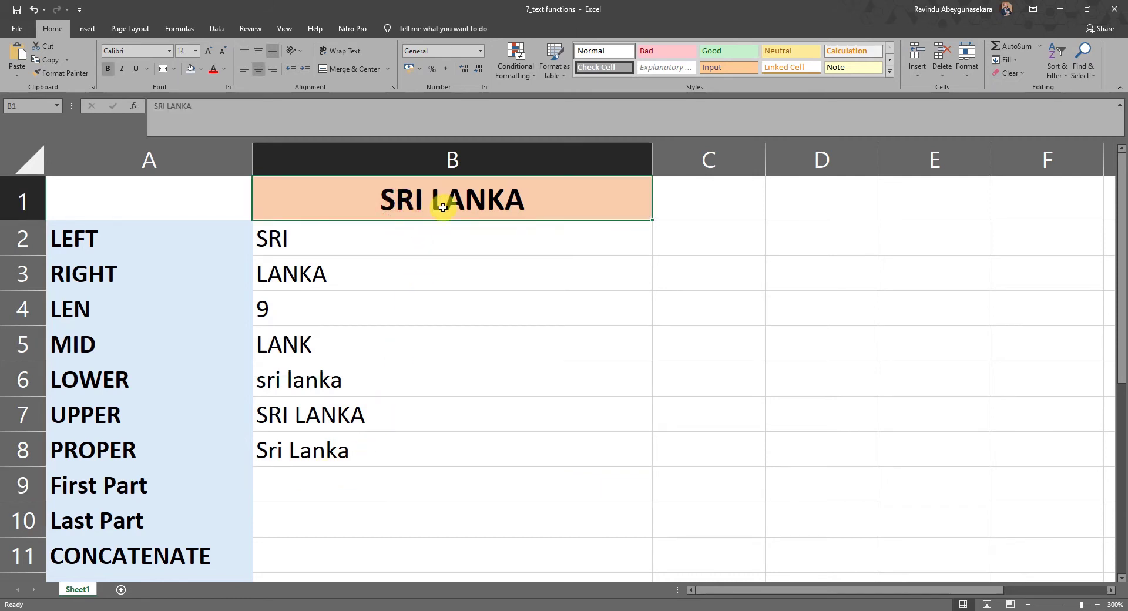
pyautogui.click(329, 250)
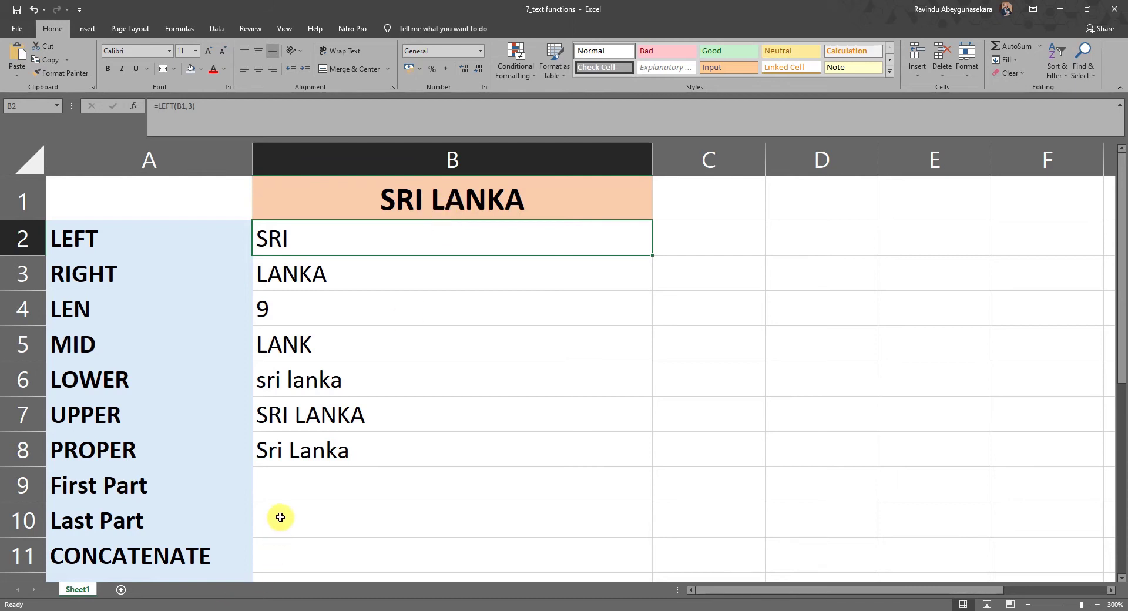
# Find the position of the letter a in B1 by entering =SEARCH("a",B1) in B9.
pyautogui.click(273, 489)
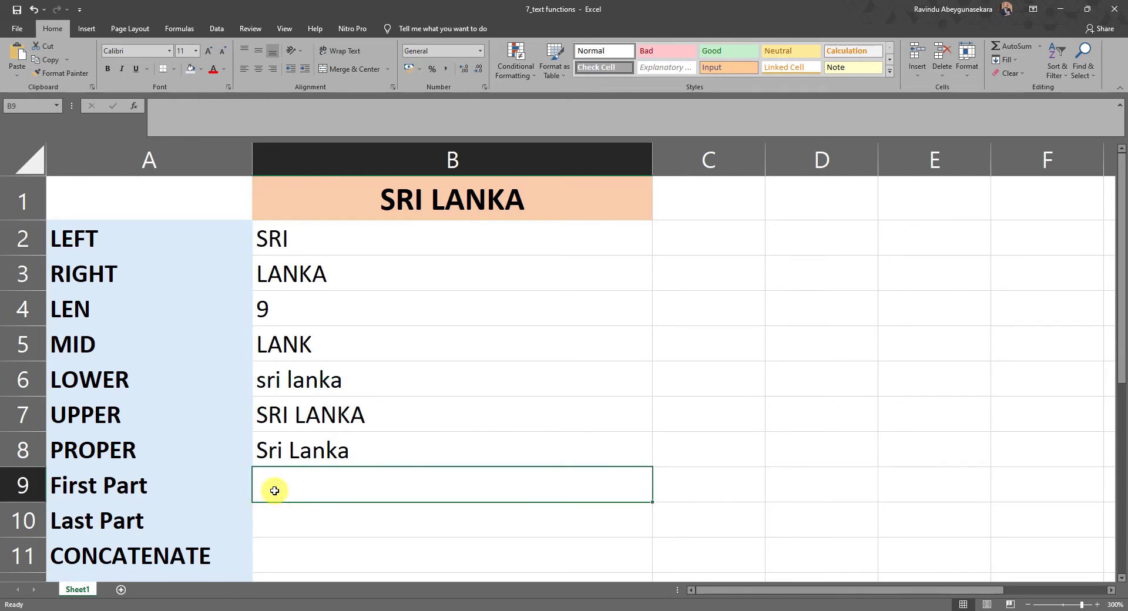
pyautogui.write('=sear')
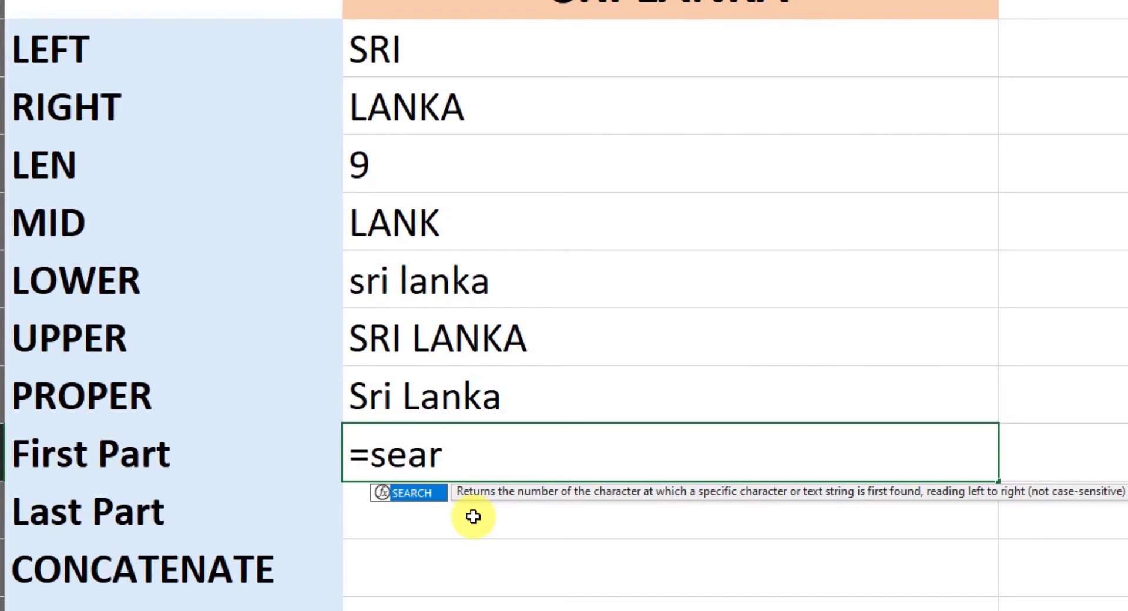
pyautogui.press('Tab')
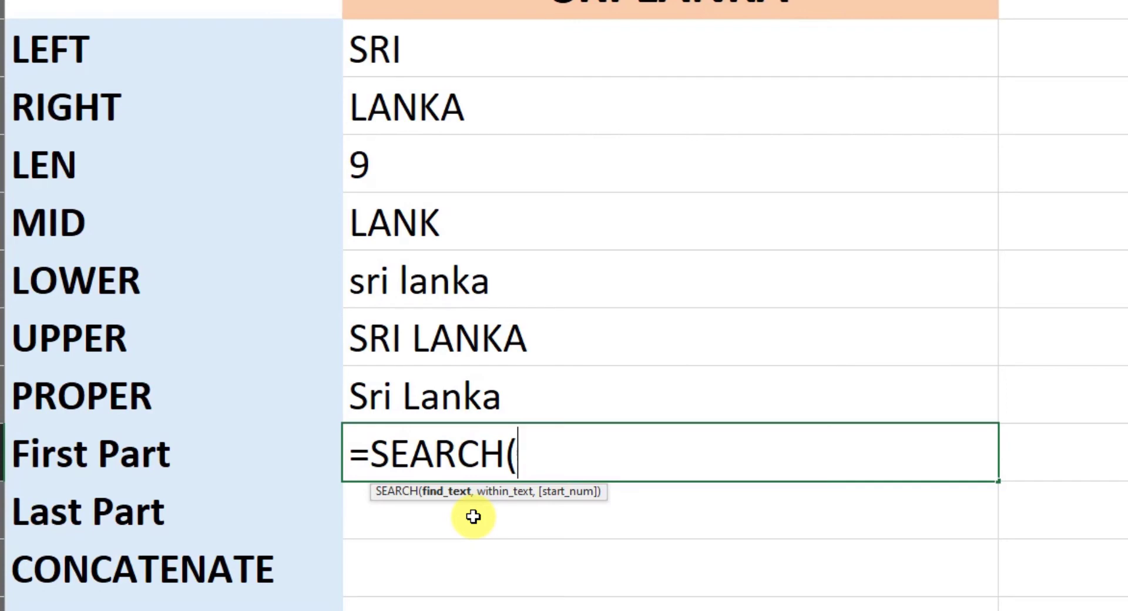
pyautogui.write('"sa')
pyautogui.press('BackSpace')
pyautogui.press('BackSpace')
pyautogui.write('a')
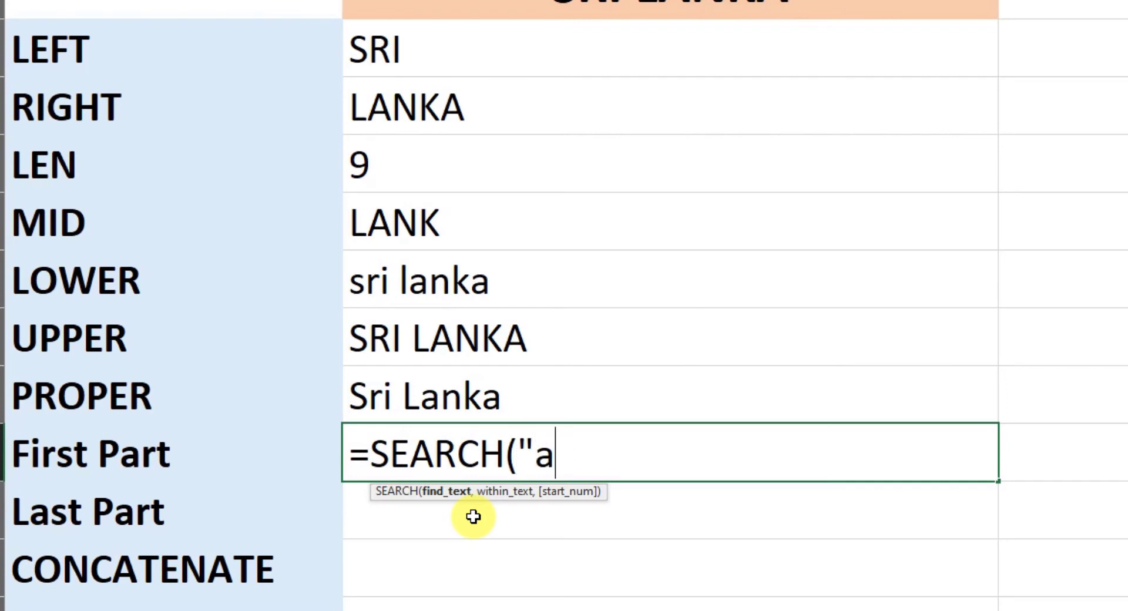
pyautogui.write('"')
pyautogui.write(',')
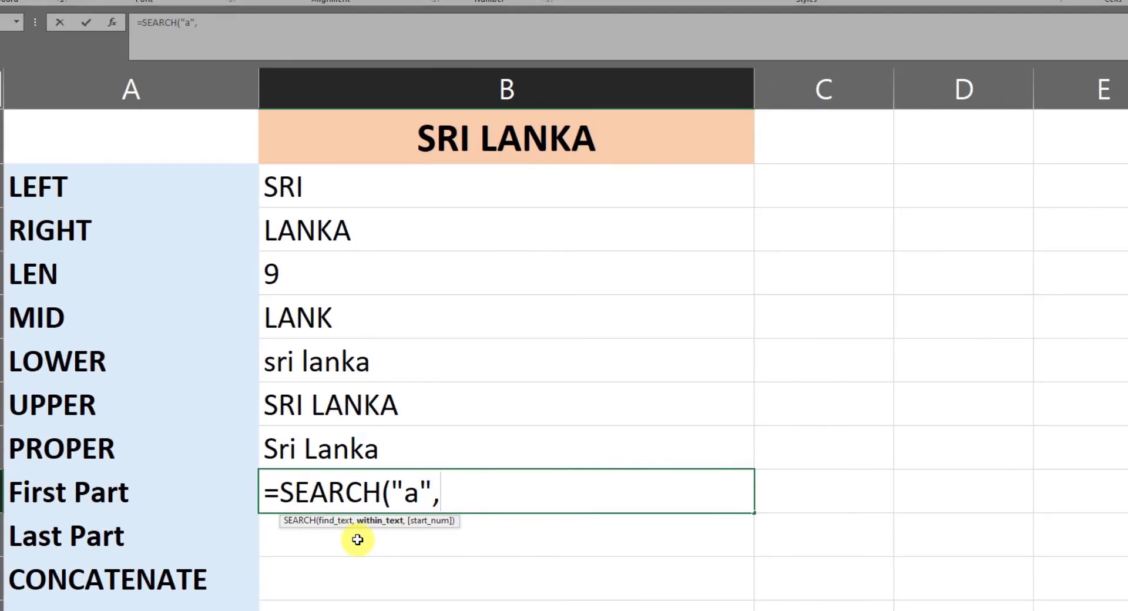
pyautogui.click(485, 148)
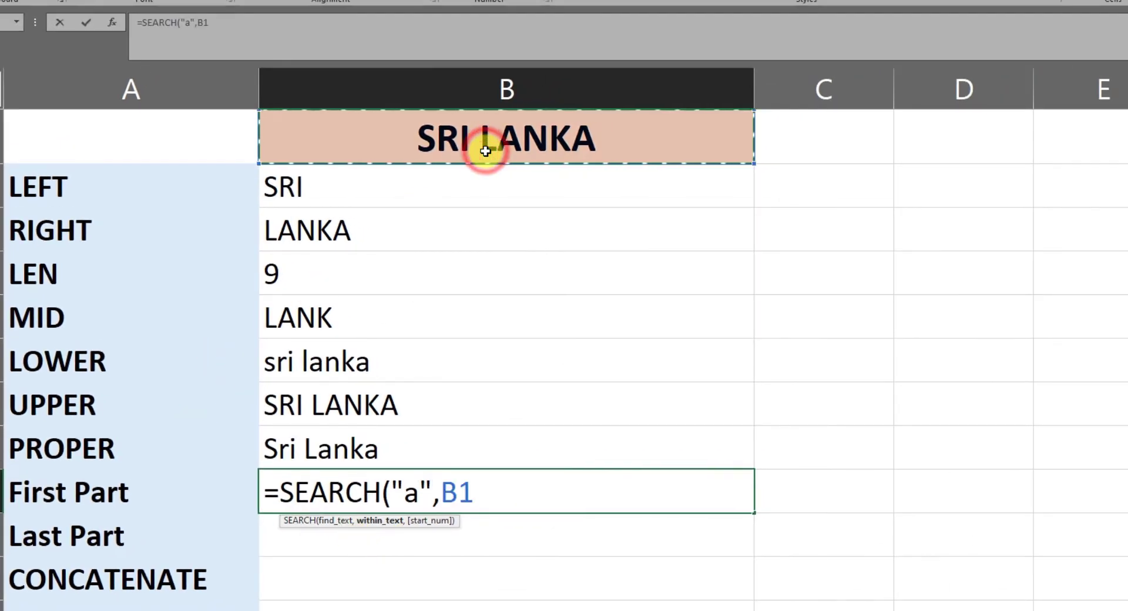
pyautogui.write(')')
pyautogui.press('Return')
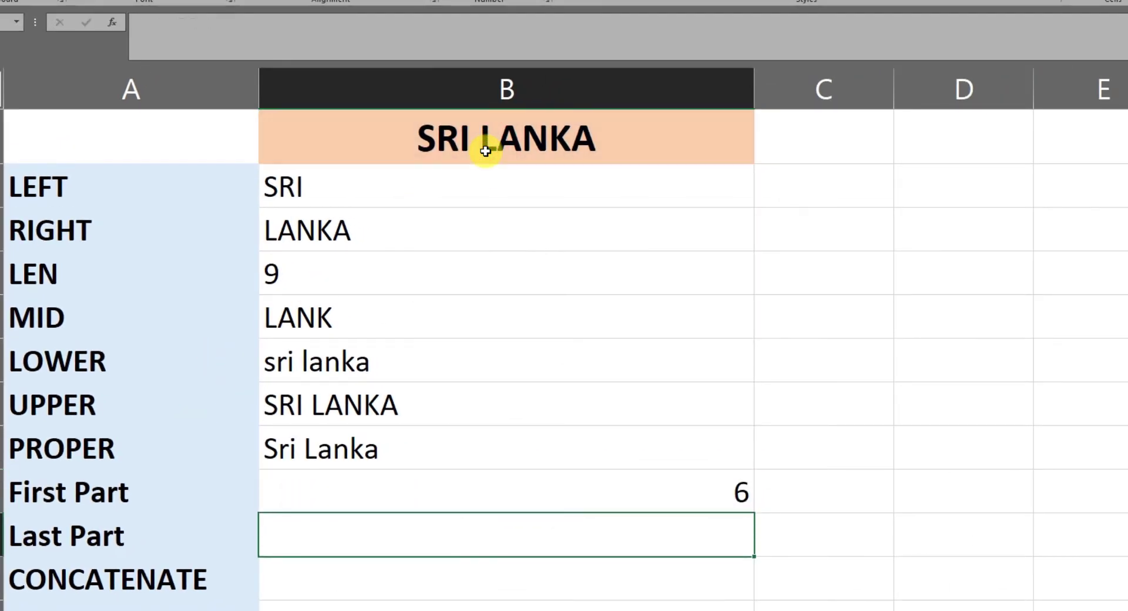
pyautogui.click(420, 146)
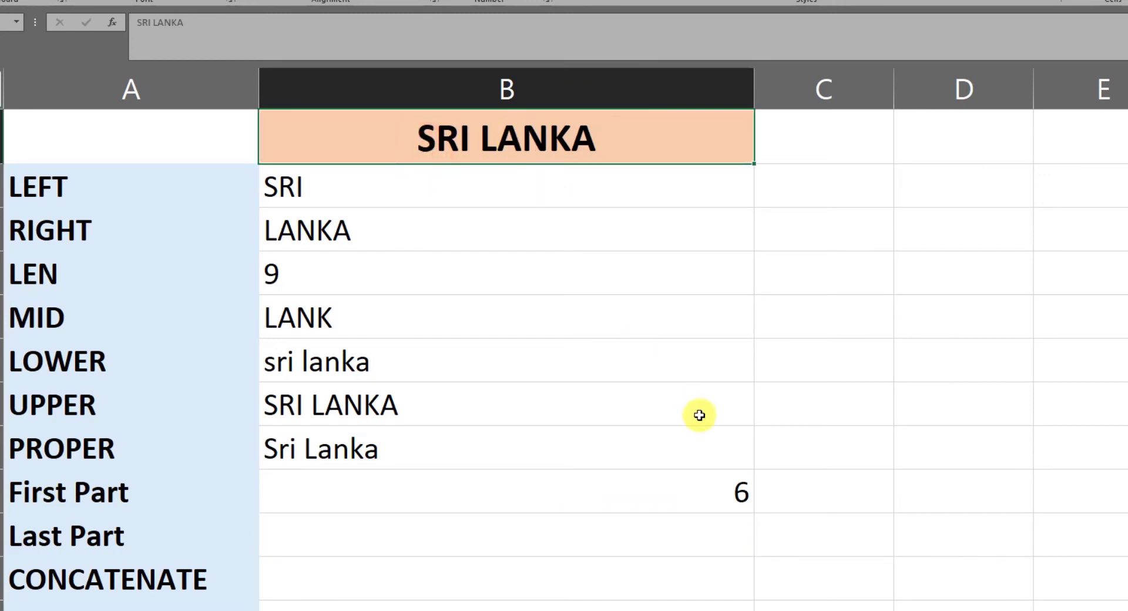
# Begin a LEFT formula in B9 that takes B1 as its text and a nested SEARCH as its number of characters.
pyautogui.click(714, 506)
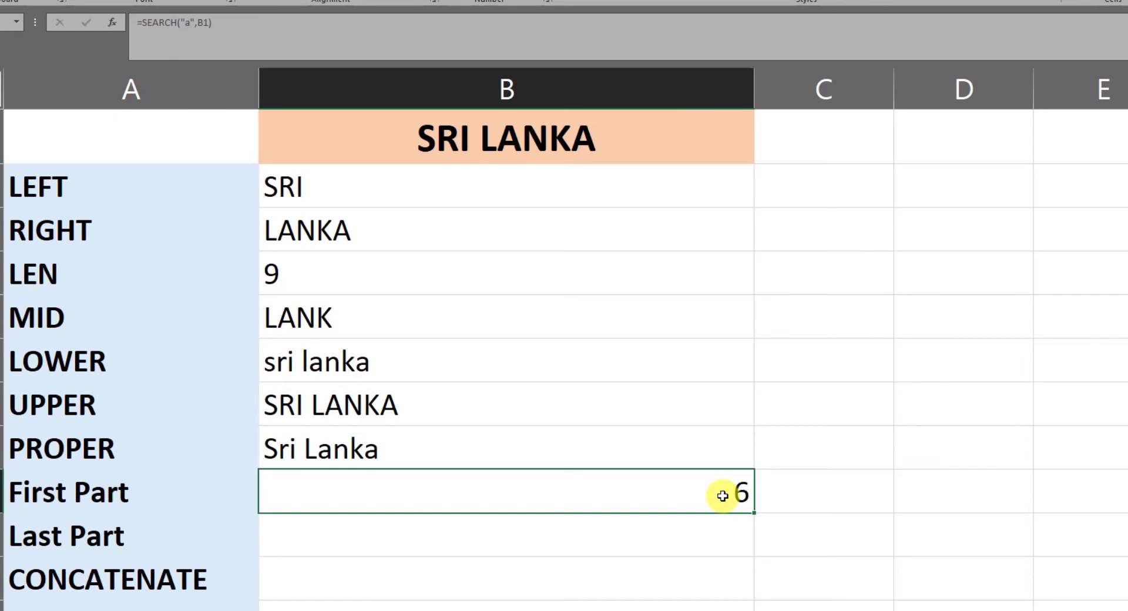
pyautogui.write('=')
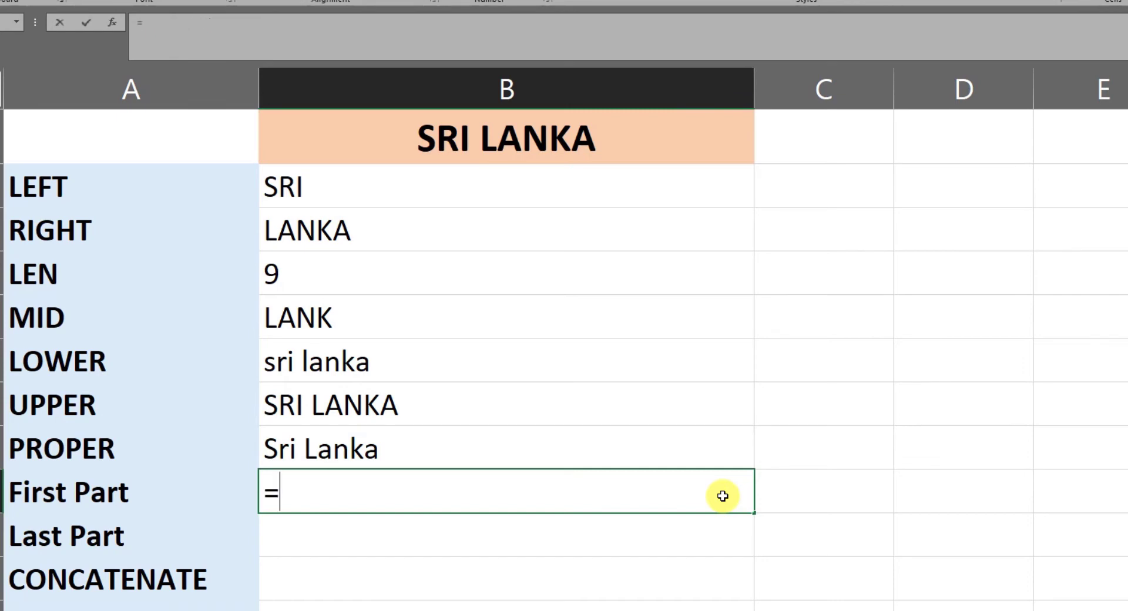
pyautogui.write('left')
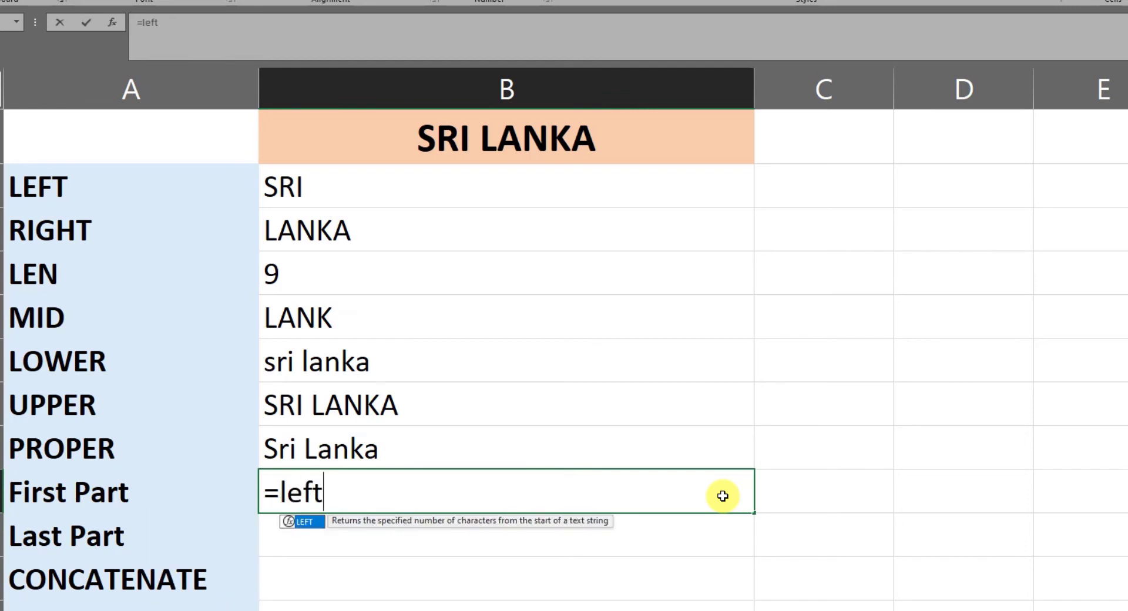
pyautogui.write('(')
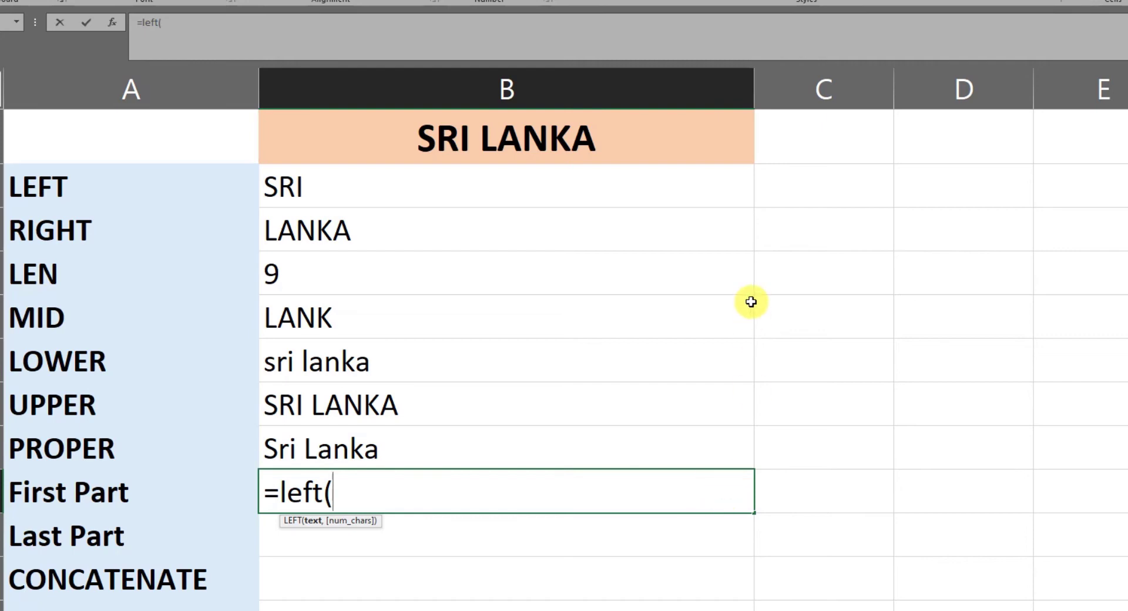
pyautogui.click(567, 144)
pyautogui.write(',')
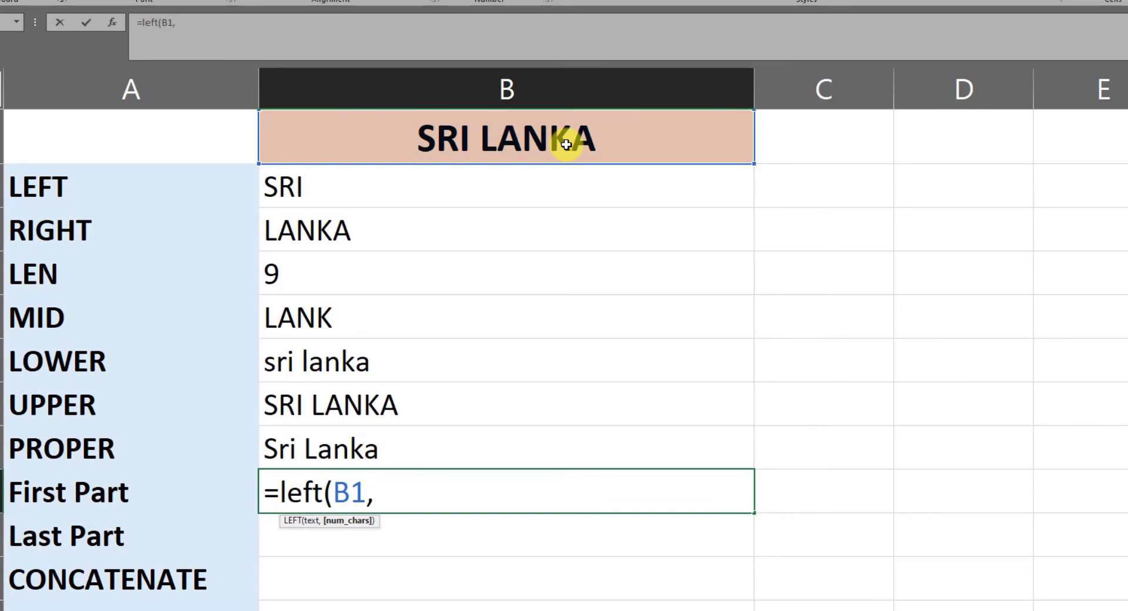
pyautogui.write('search')
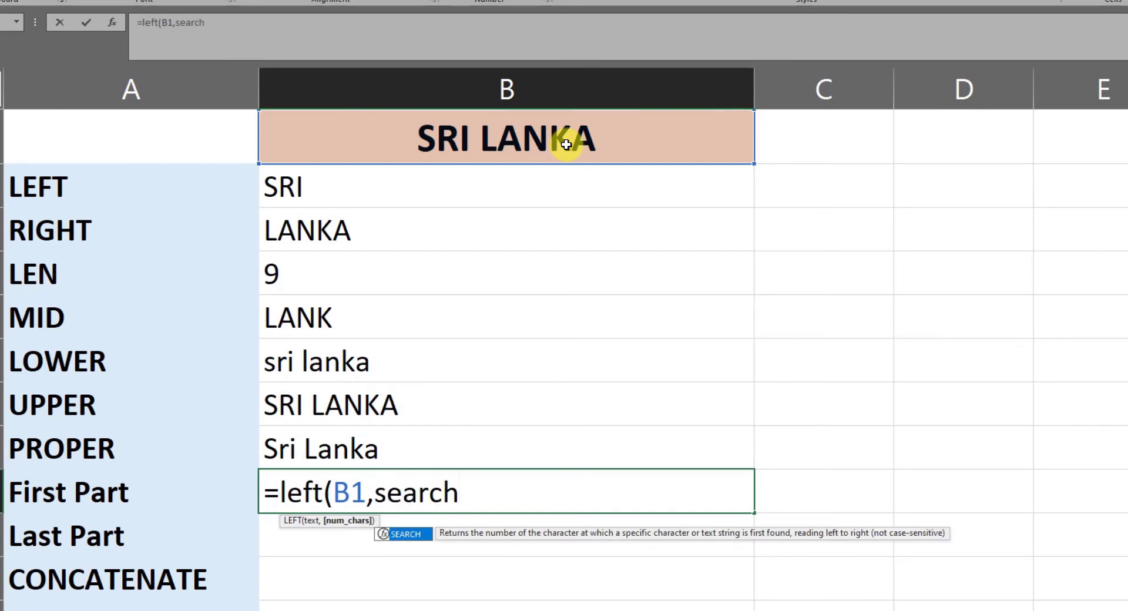
pyautogui.press('Tab')
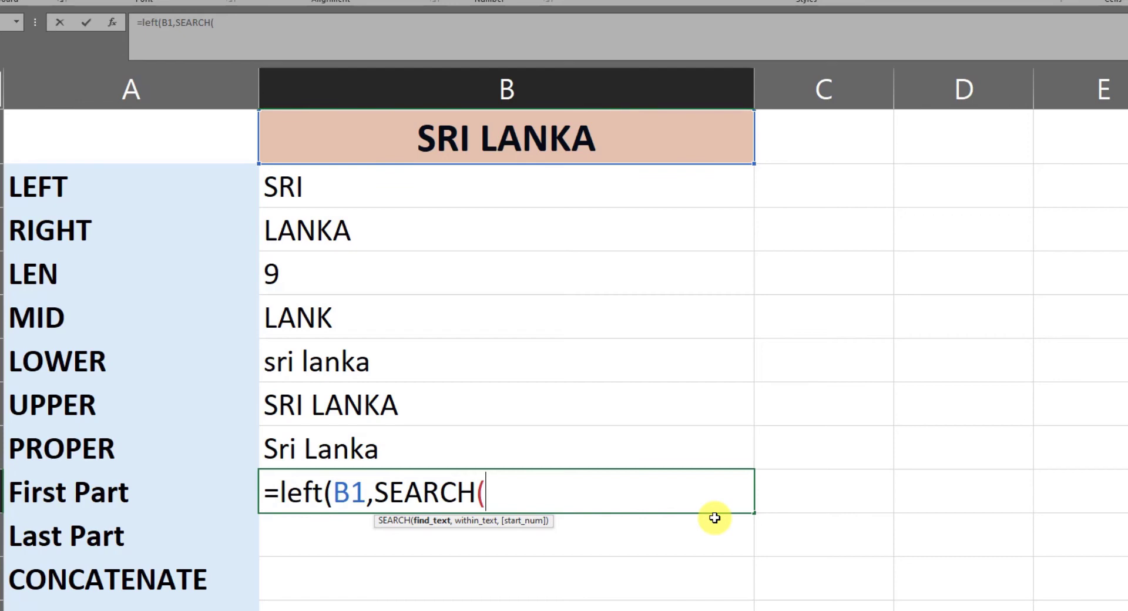
# Complete the First Part formula in B9 as =LEFT(B1,SEARCH(" ",B1)) to extract everything up to the space.
pyautogui.write('""')
pyautogui.press('Return')
pyautogui.press('Return')
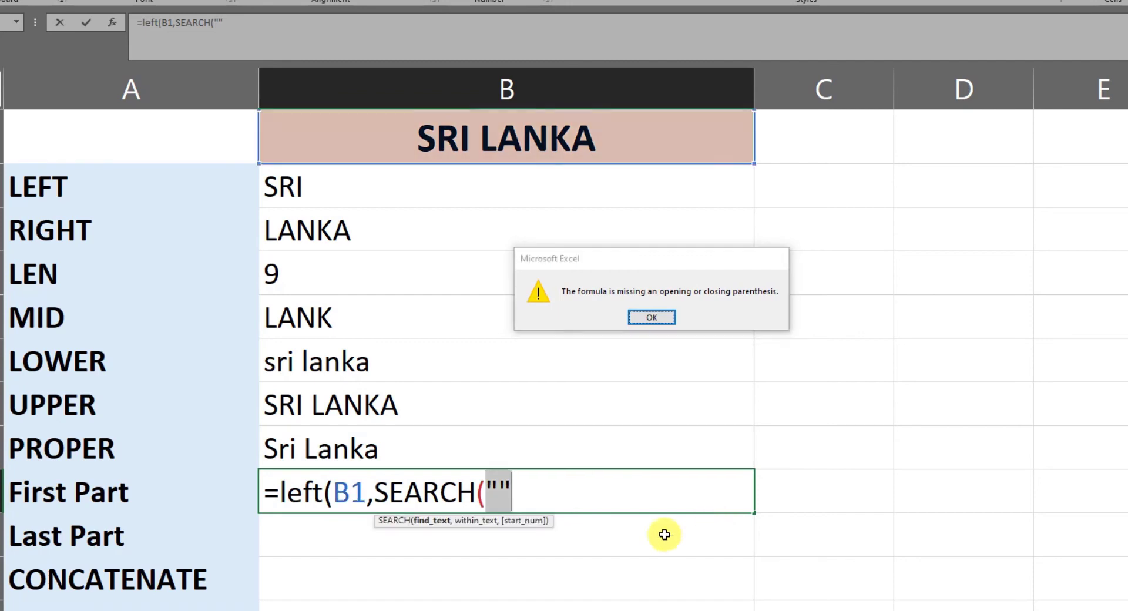
pyautogui.click(497, 489)
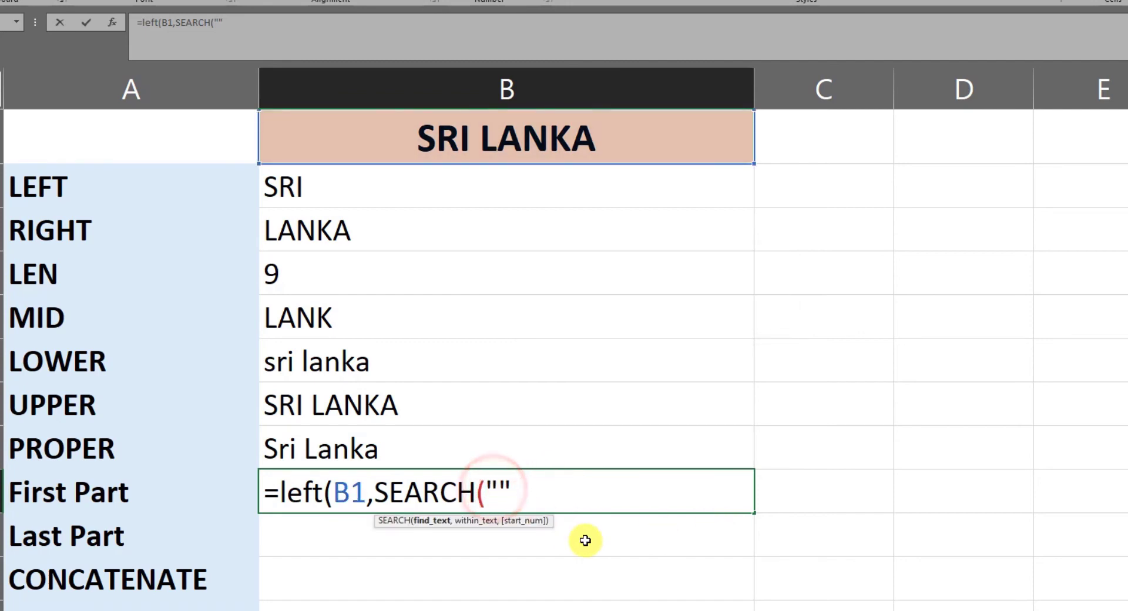
pyautogui.click(556, 485)
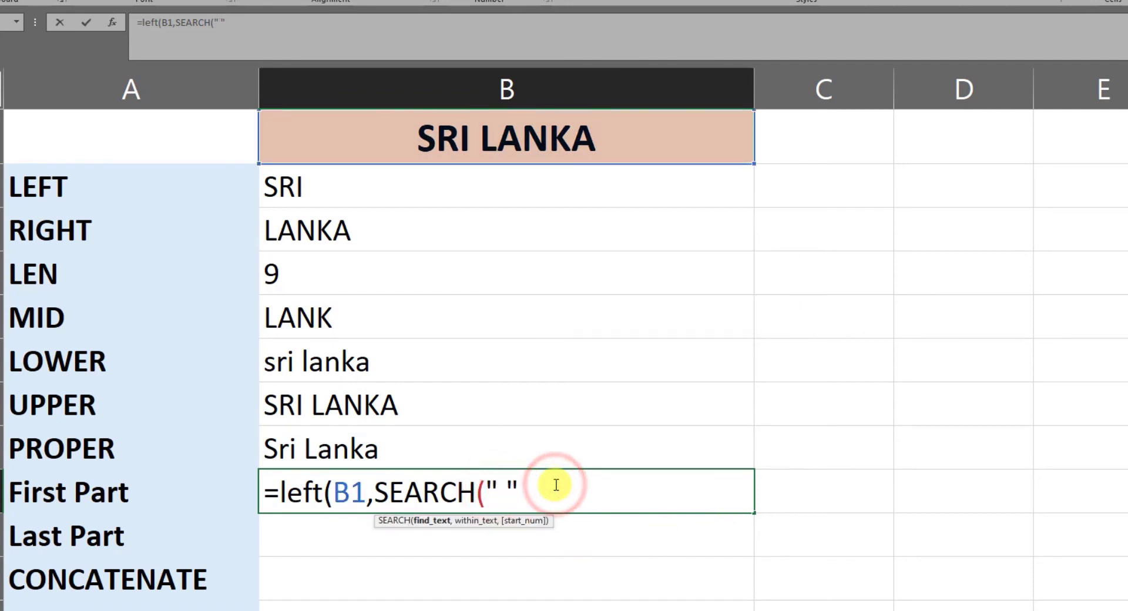
pyautogui.write(',')
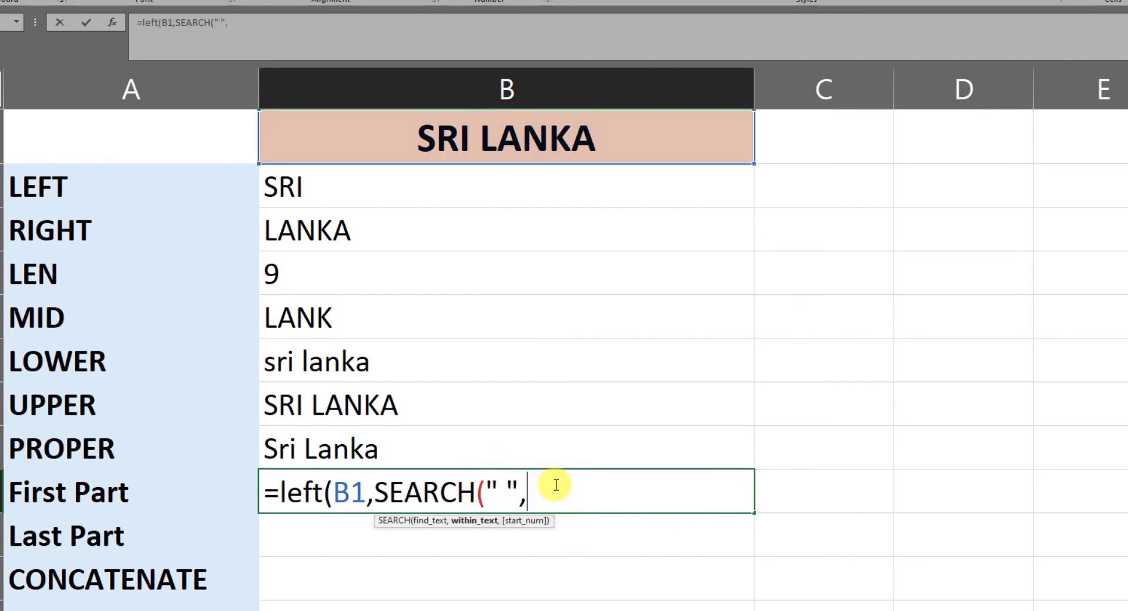
pyautogui.click(582, 147)
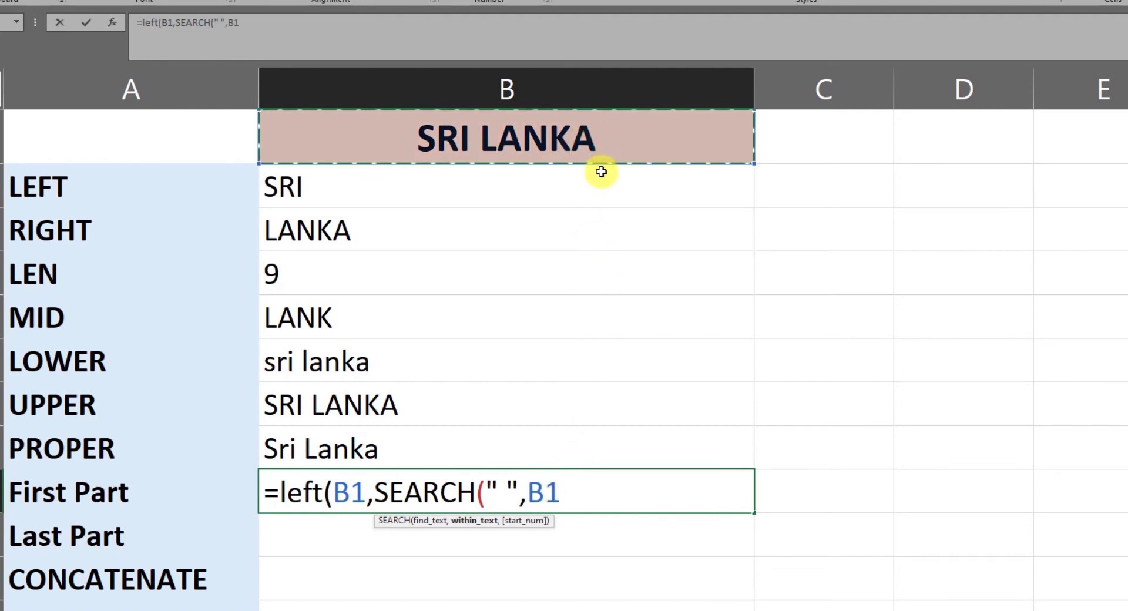
pyautogui.write(')')
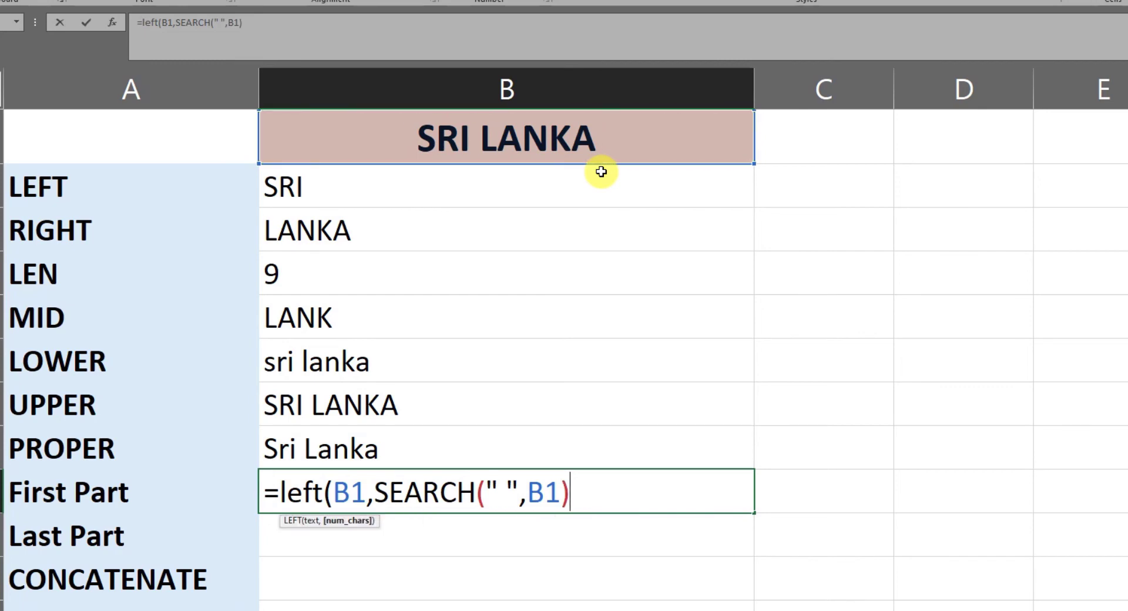
pyautogui.write(')')
pyautogui.press('Return')
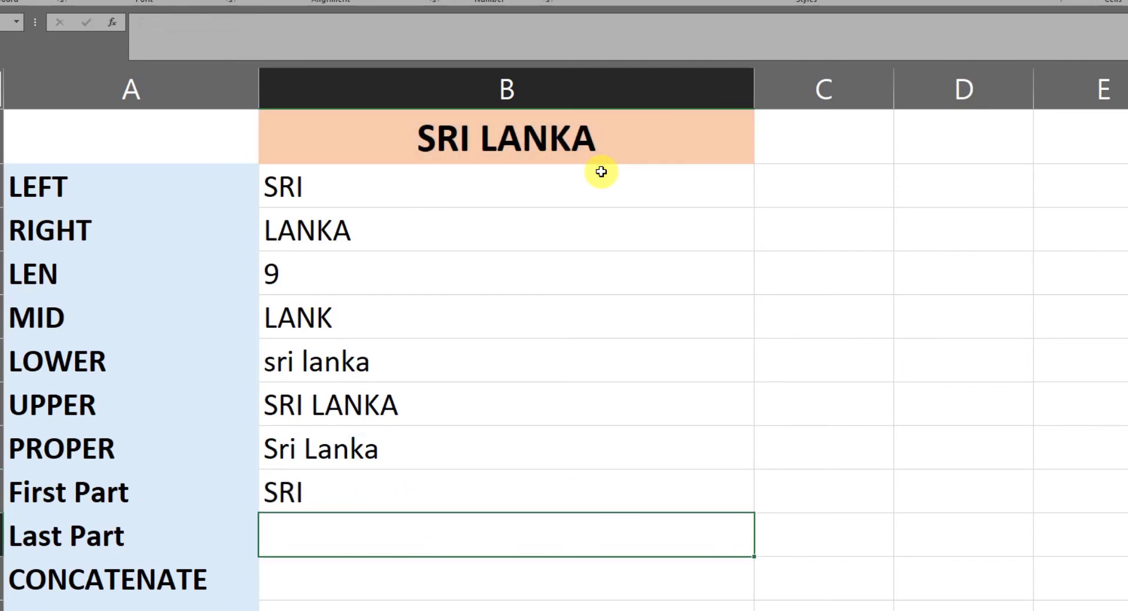
pyautogui.press('Up')
# Replace the text in B1 with West Indies to test the formulas on another name.
pyautogui.click(521, 141)
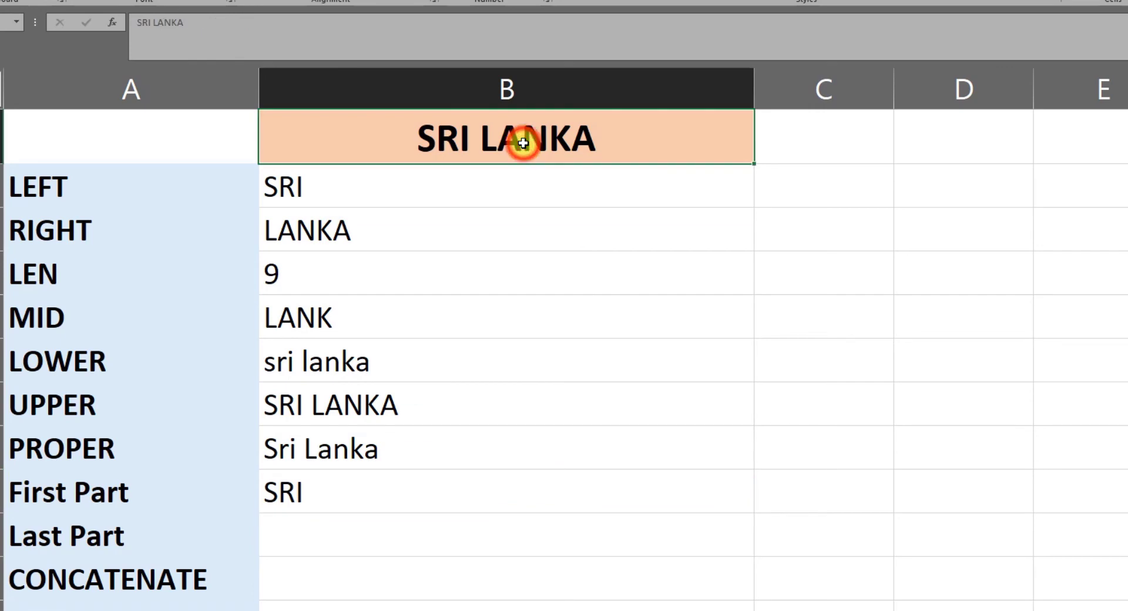
pyautogui.write('West Indies')
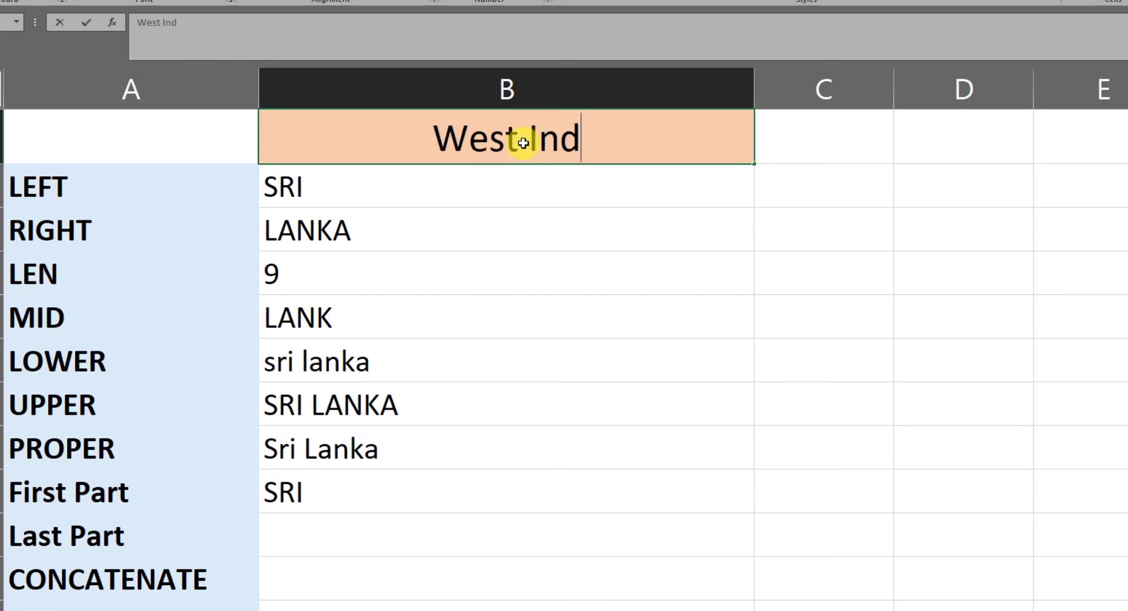
pyautogui.press('Return')
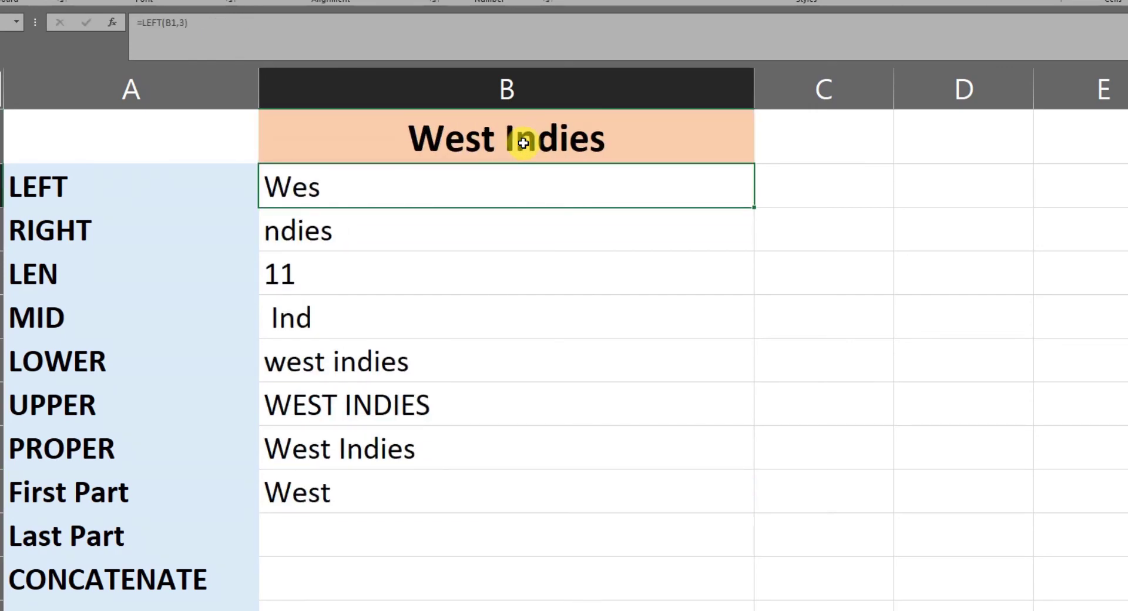
# Compare the First Part formula in B9 with the fixed-length LEFT formula in B2.
pyautogui.click(327, 489)
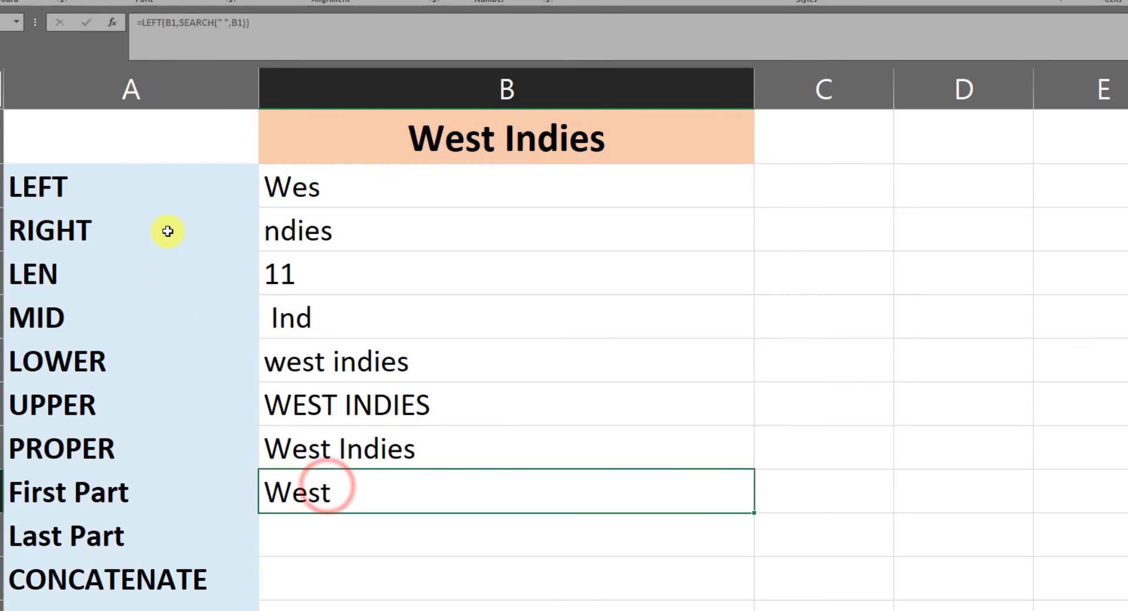
pyautogui.click(297, 182)
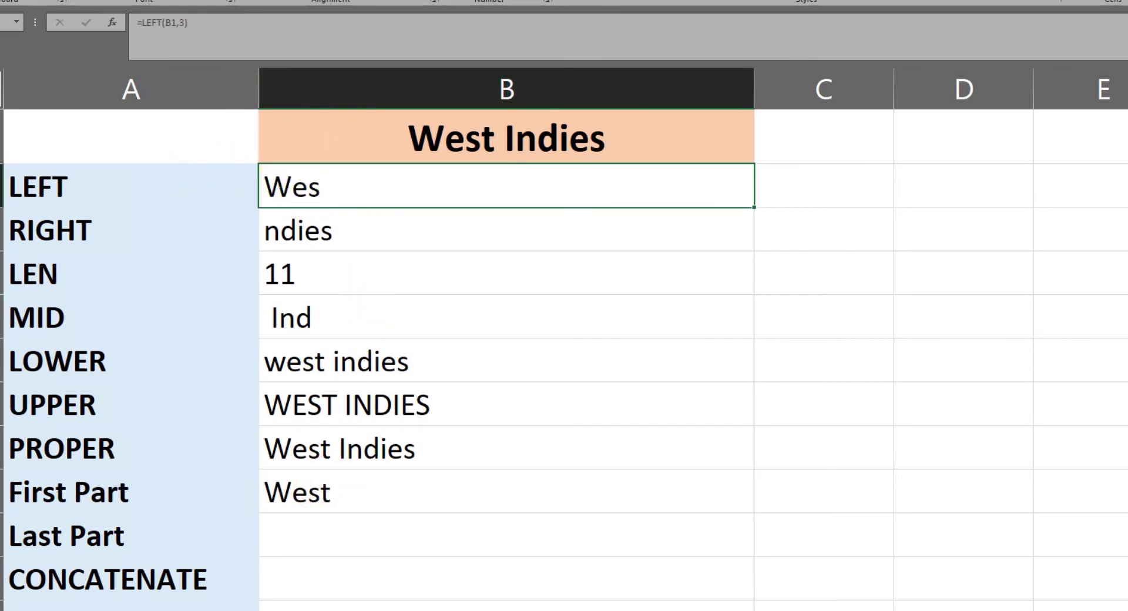
pyautogui.click(309, 482)
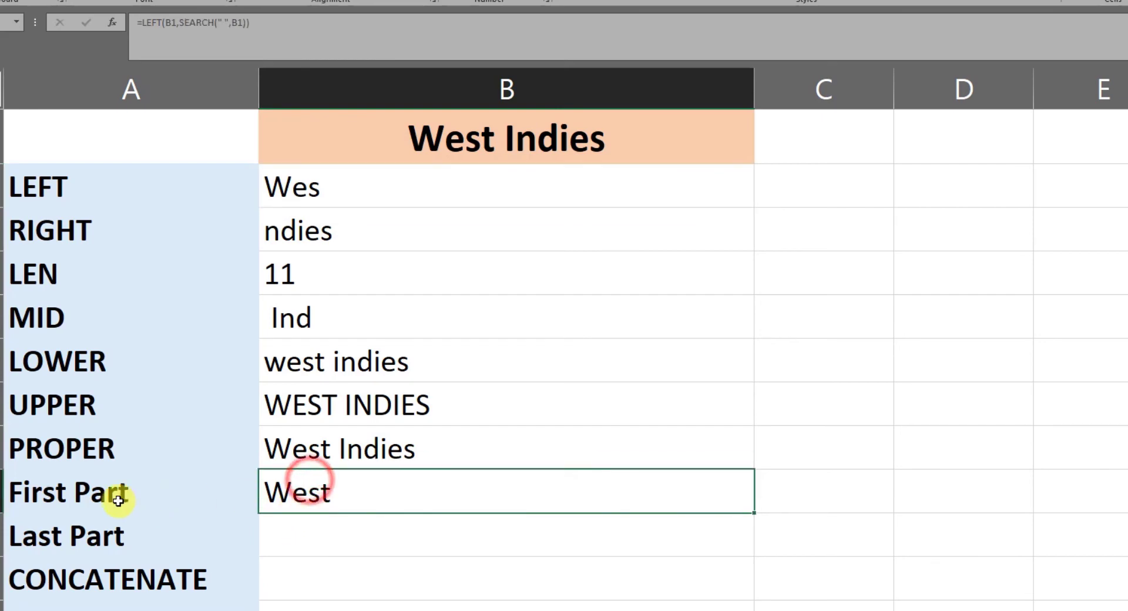
pyautogui.click(118, 500)
pyautogui.click(340, 496)
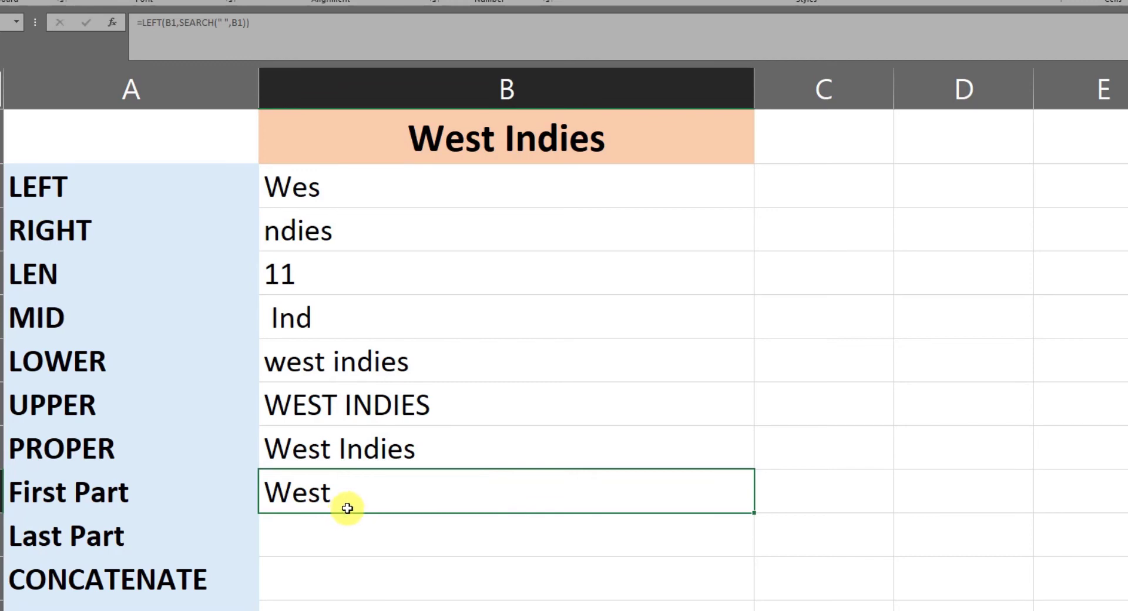
# Restore SRI LANKA as the text of B1 and check the First Part cell B9.
pyautogui.click(537, 133)
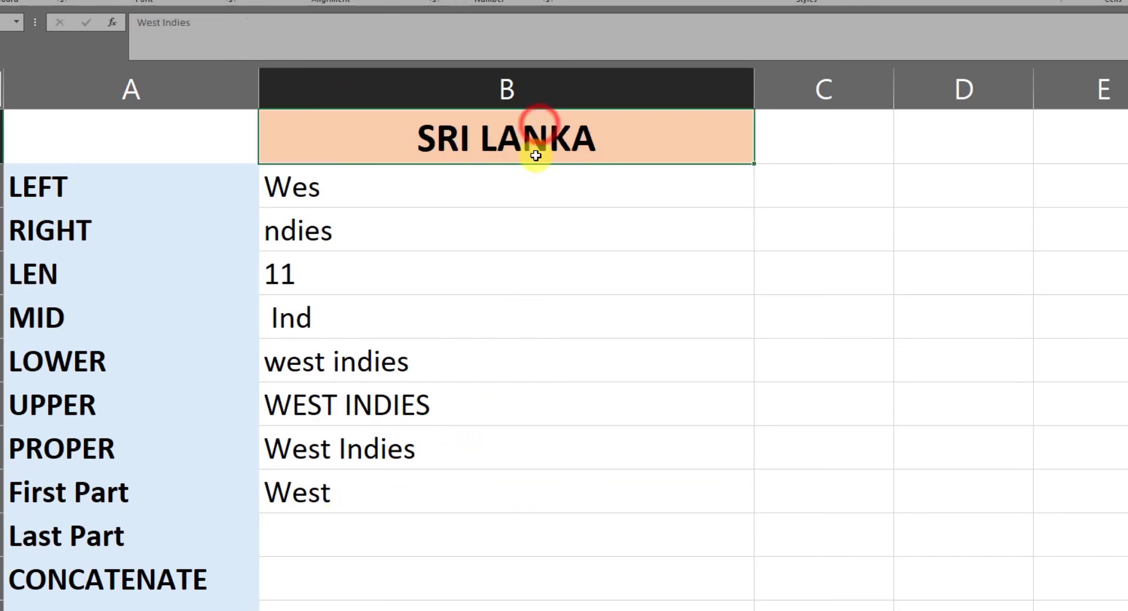
pyautogui.press('Return')
pyautogui.click(315, 500)
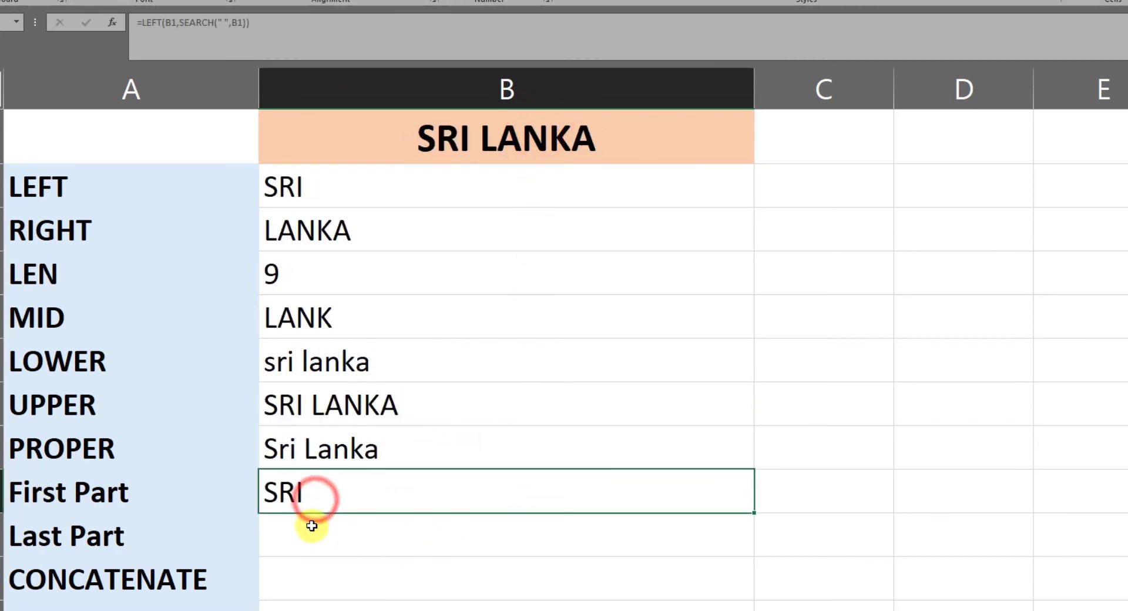
pyautogui.click(311, 524)
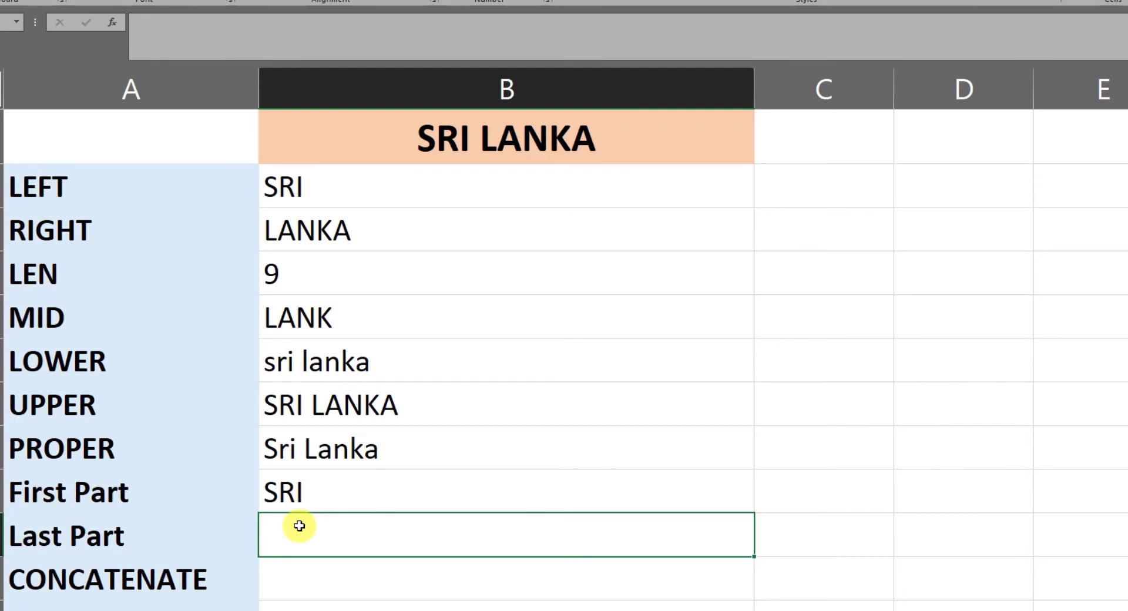
pyautogui.press('Up')
pyautogui.press('Up')
pyautogui.press('Up')
pyautogui.press('Up')
pyautogui.press('Up')
pyautogui.press('Up')
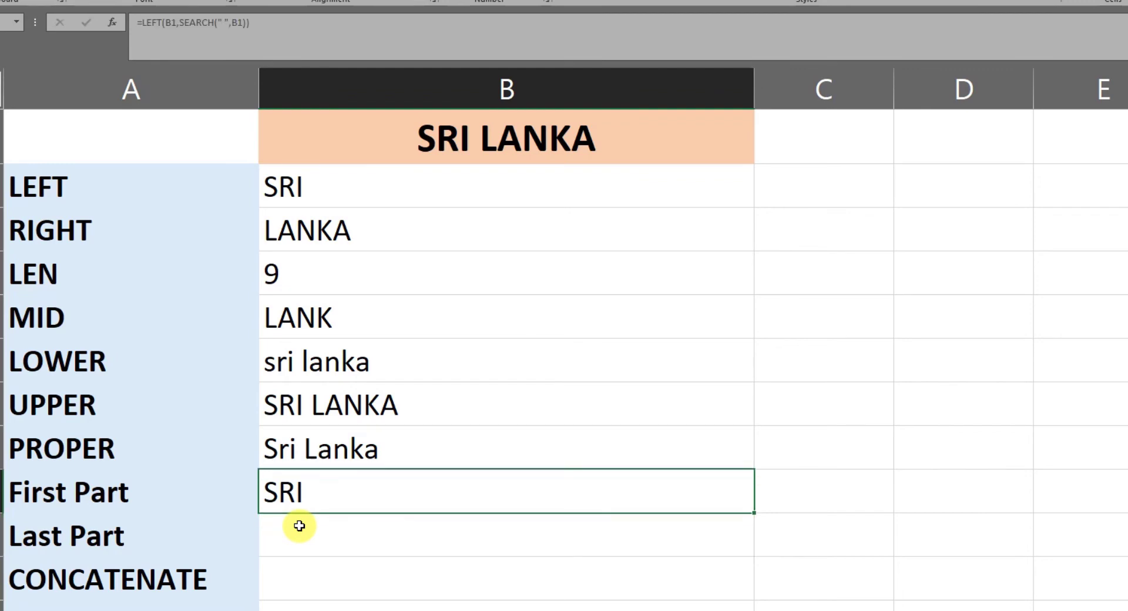
pyautogui.press('Down')
# Find the position of the space in B1 by entering =SEARCH(" ",B1) in the Last Part cell B10.
pyautogui.click(300, 526)
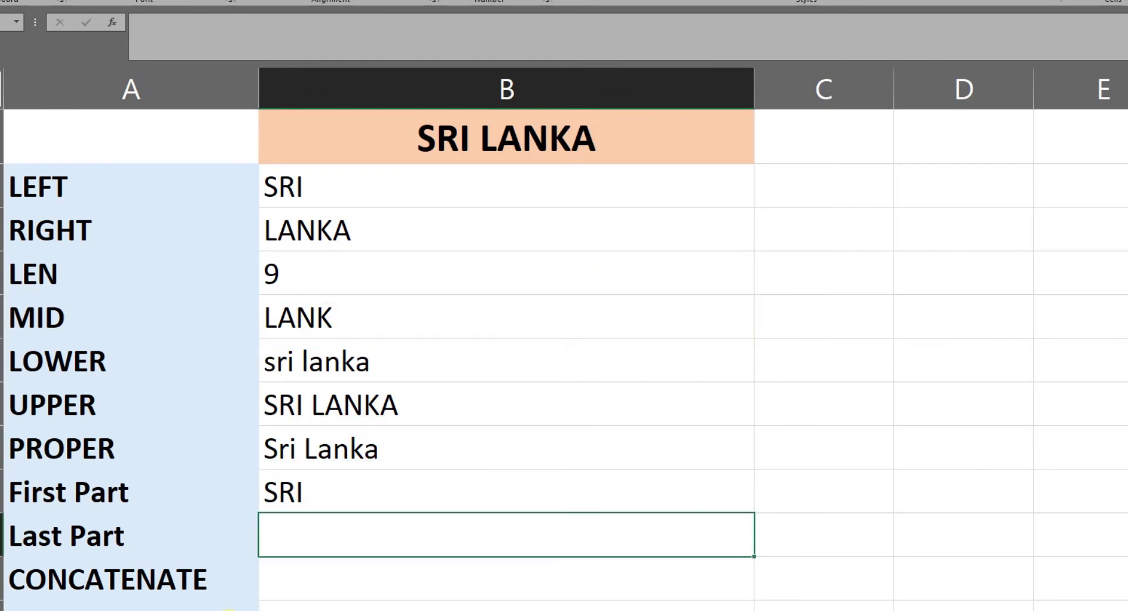
pyautogui.write('=search')
pyautogui.press('Tab')
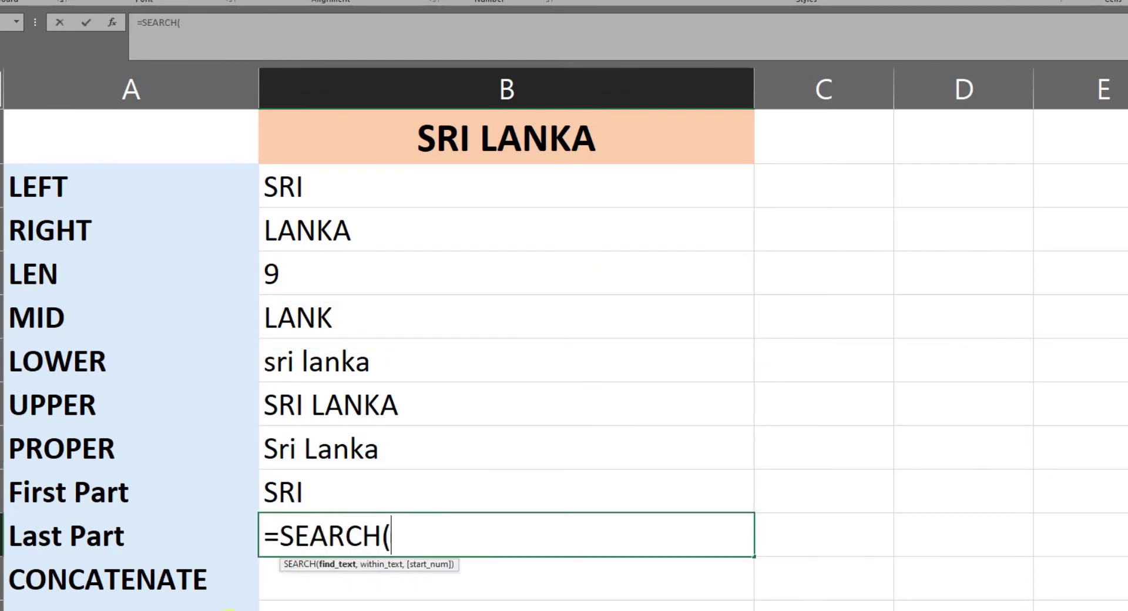
pyautogui.write('""')
pyautogui.click(404, 534)
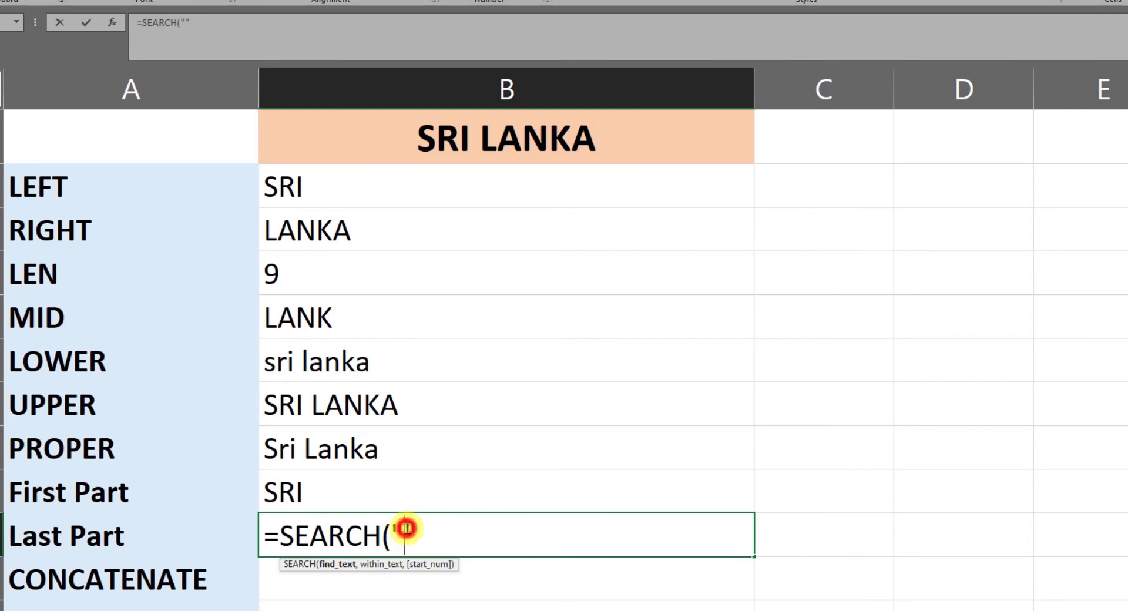
pyautogui.write(',')
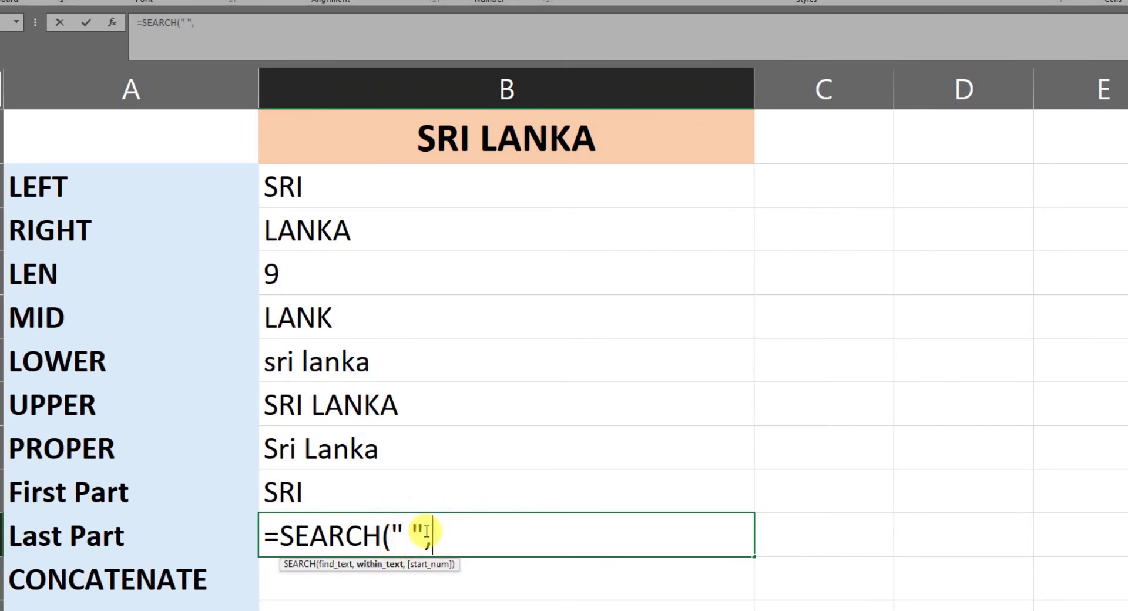
pyautogui.click(576, 139)
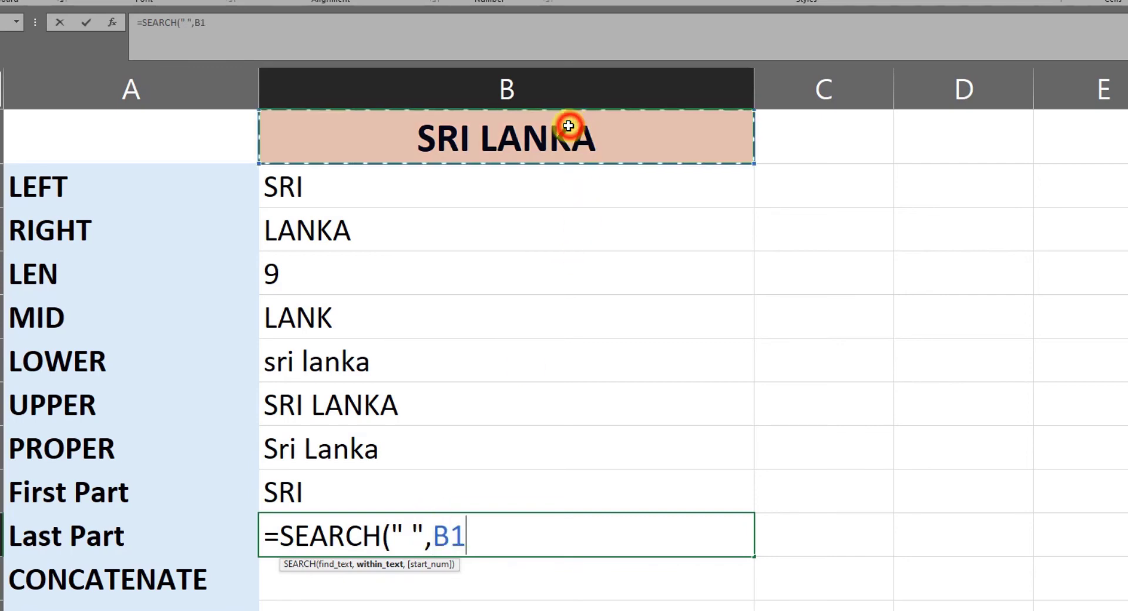
pyautogui.write(')')
pyautogui.press('Return')
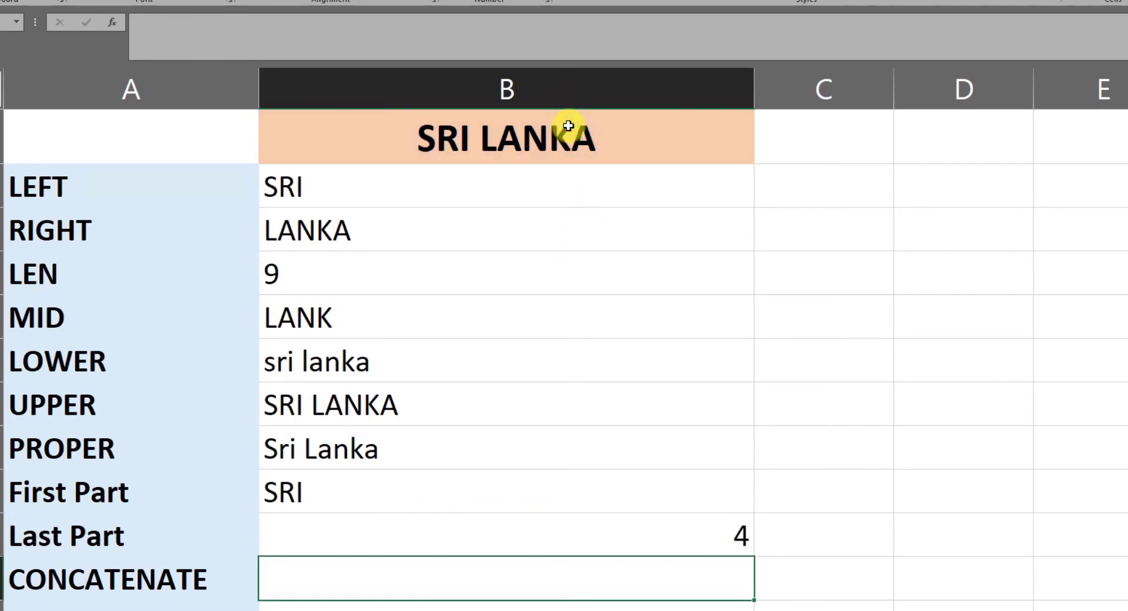
# Compare the space position in B10 with the text length in B4 to work out the length of the last part.
pyautogui.press('Up')
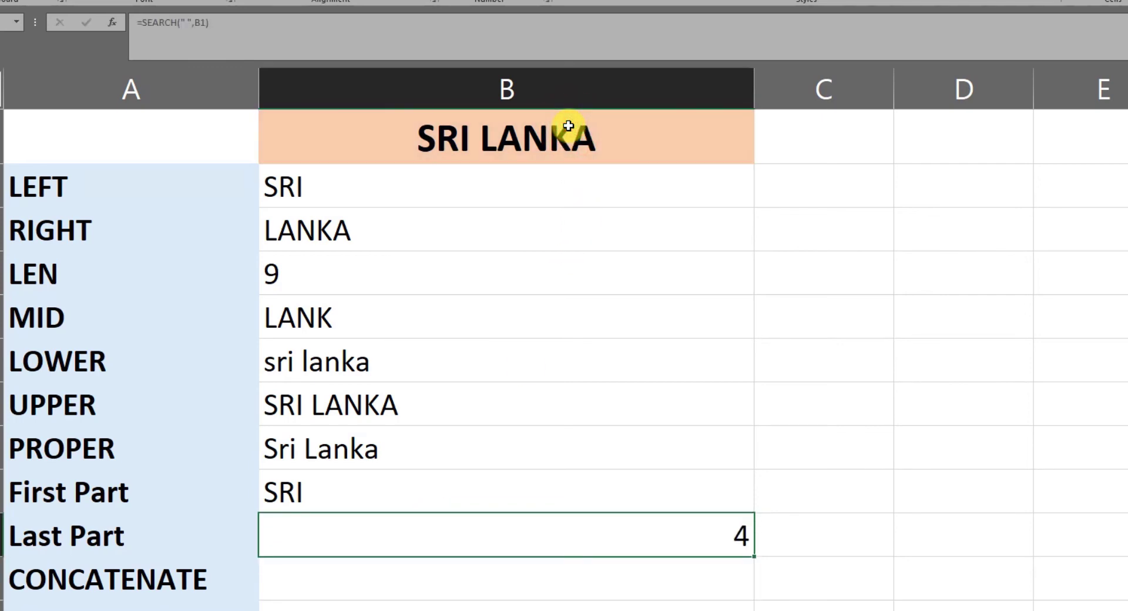
pyautogui.click(425, 142)
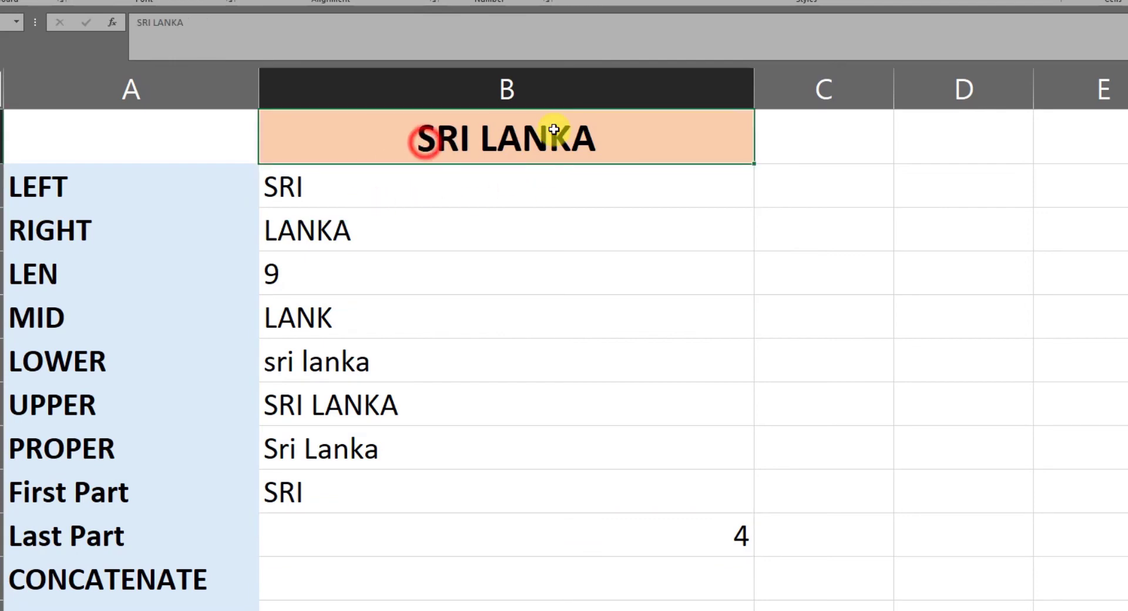
pyautogui.click(273, 271)
pyautogui.click(712, 520)
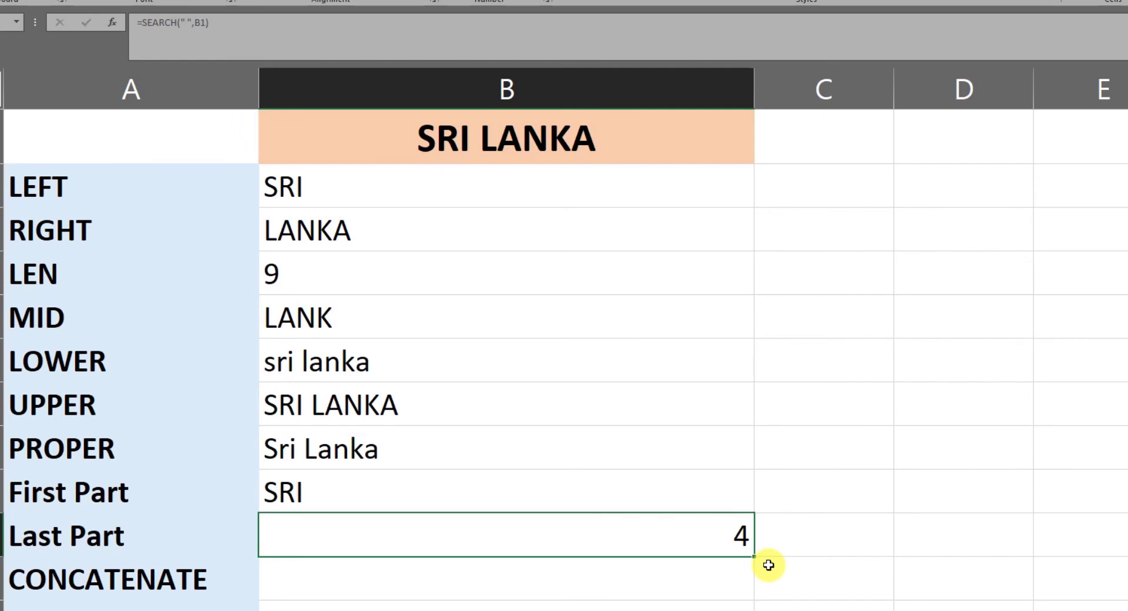
pyautogui.click(286, 276)
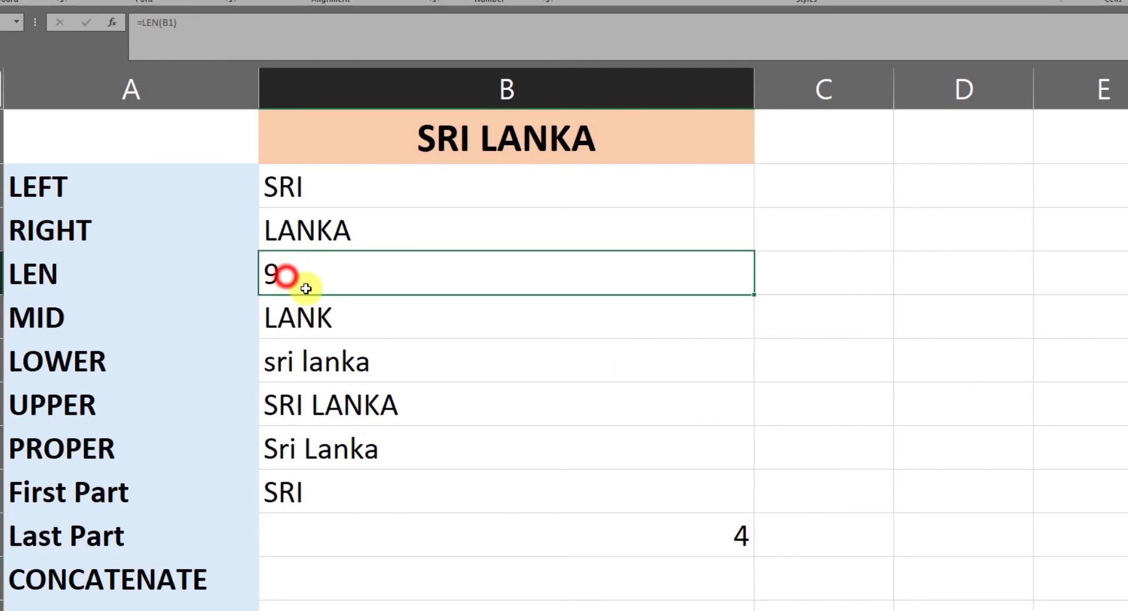
pyautogui.click(610, 537)
pyautogui.click(302, 282)
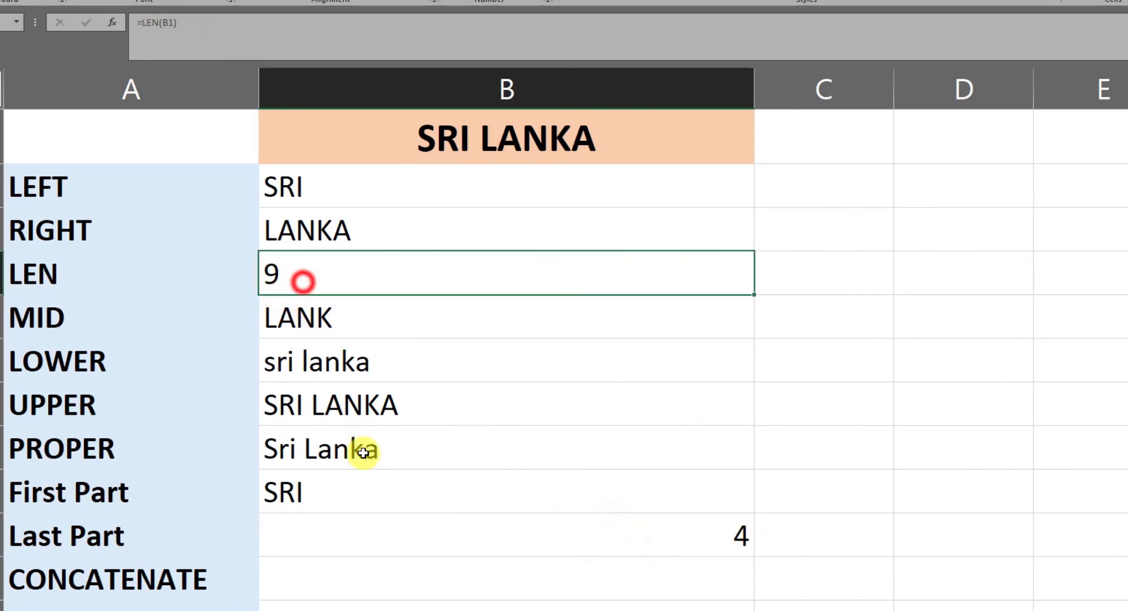
pyautogui.click(390, 536)
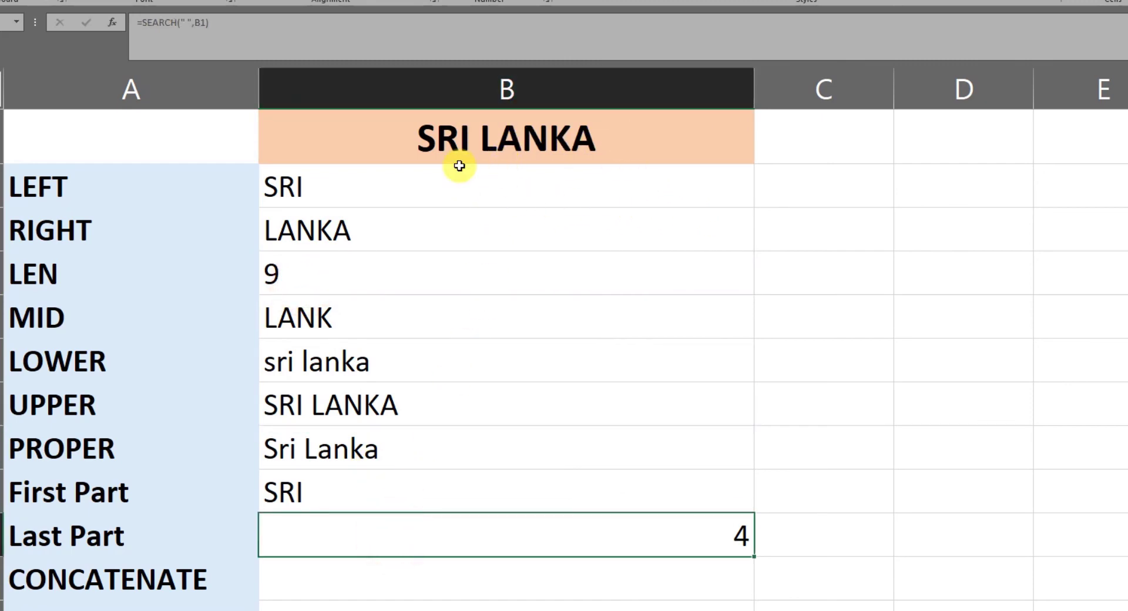
pyautogui.click(338, 278)
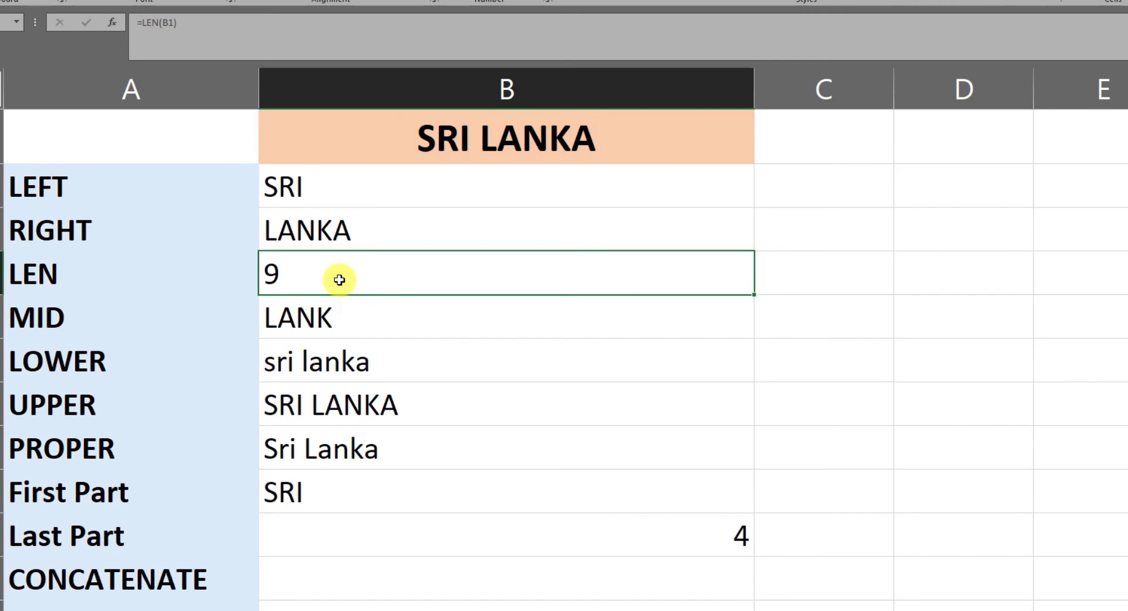
# Replace the Last Part formula in B10 with =RIGHT(B1,5) to extract the last five characters of B1.
pyautogui.click(652, 549)
pyautogui.write('=r')
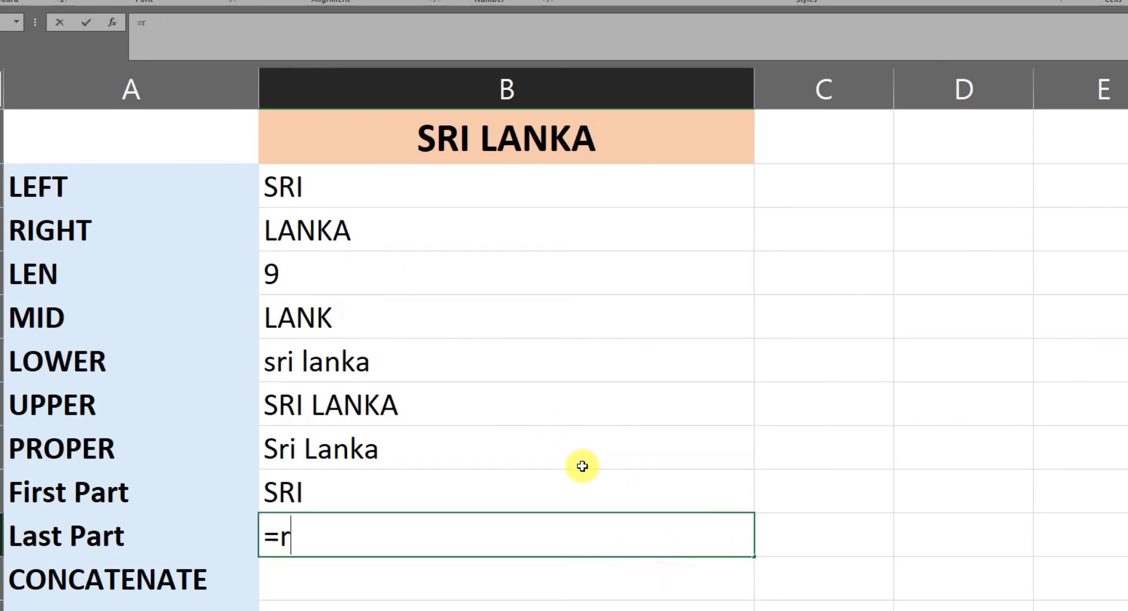
pyautogui.write('ight(')
pyautogui.click(530, 144)
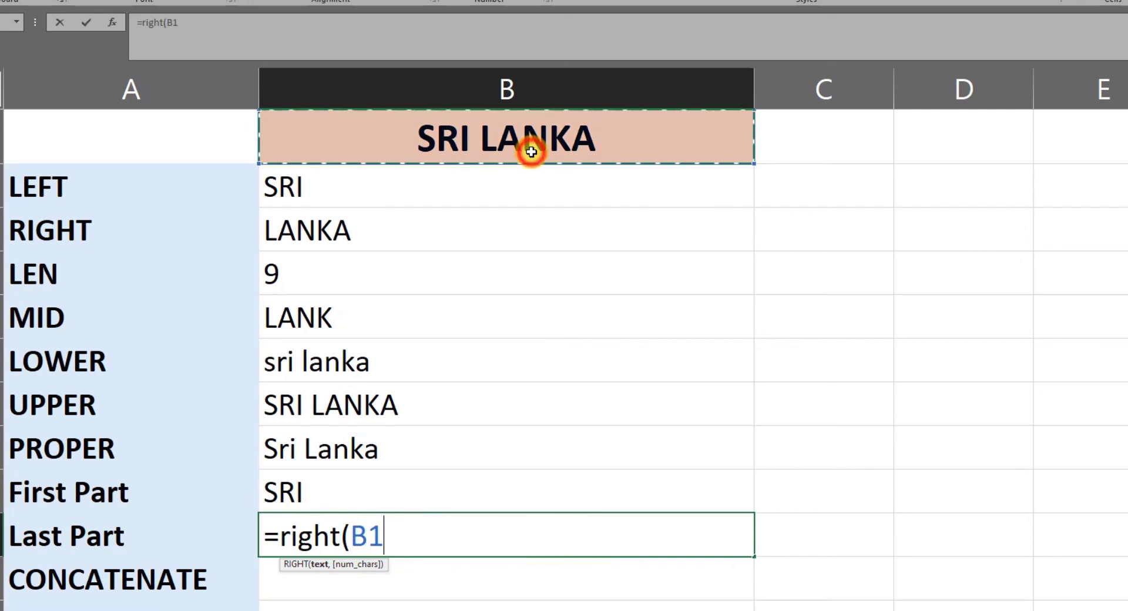
pyautogui.write(',5)')
pyautogui.press('Return')
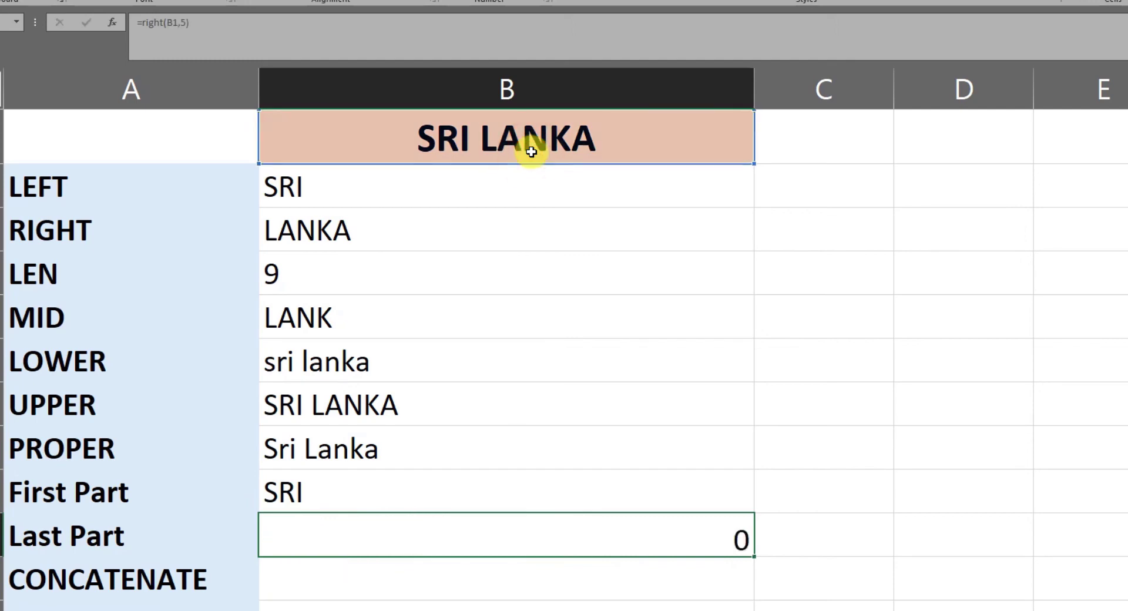
pyautogui.press('Up')
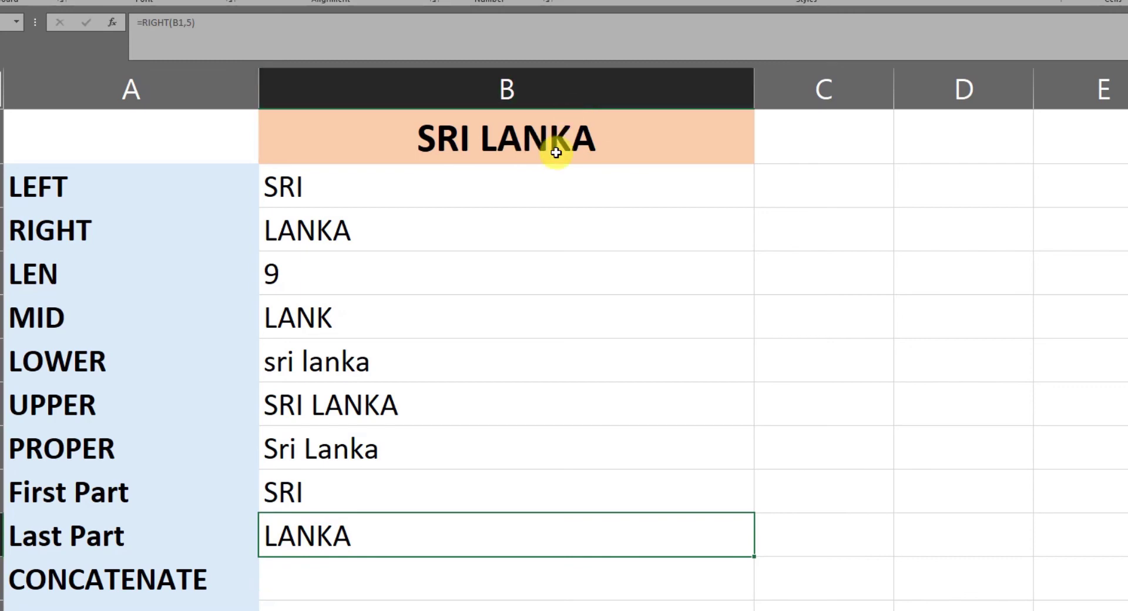
pyautogui.click(435, 469)
pyautogui.click(347, 526)
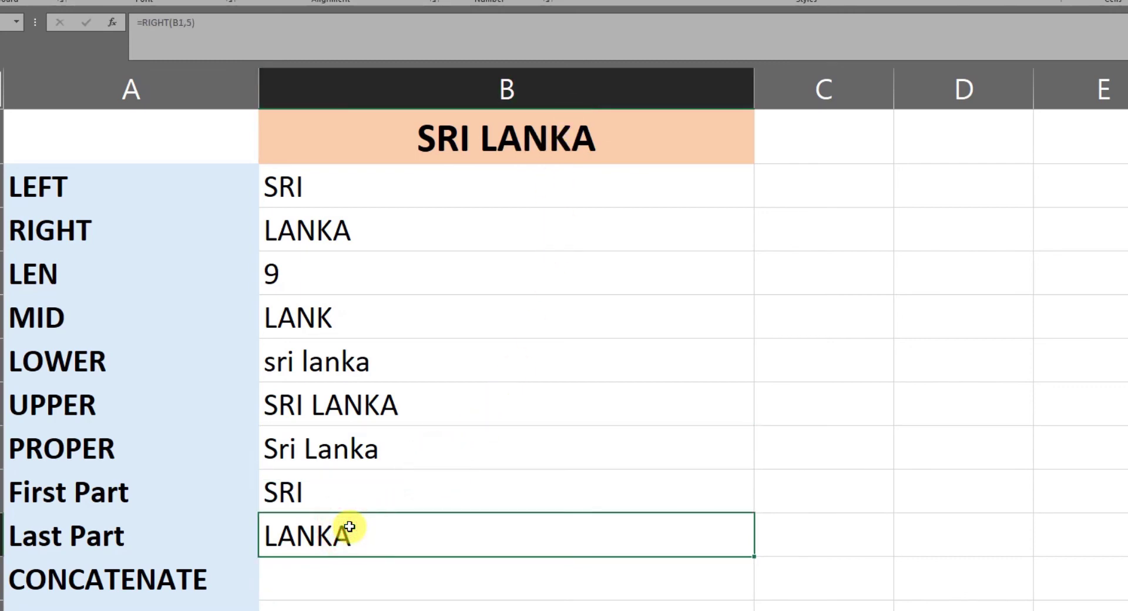
pyautogui.write('right')
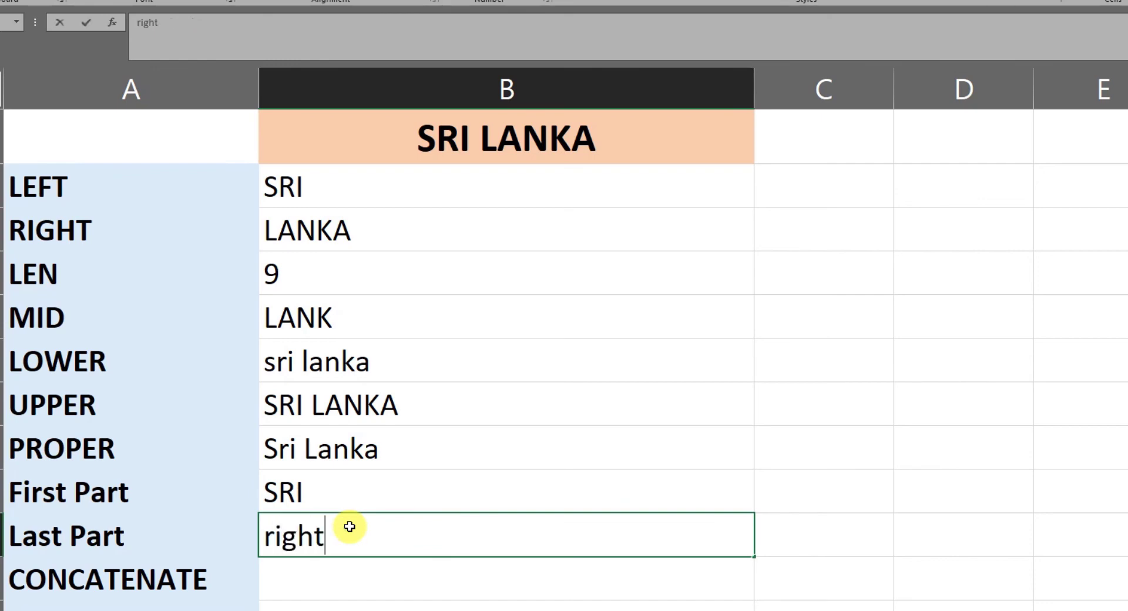
pyautogui.press('BackSpace')
pyautogui.press('BackSpace')
pyautogui.press('BackSpace')
pyautogui.press('BackSpace')
pyautogui.press('BackSpace')
# Begin a new Last Part formula in B10 with =RIGHT(B1,LEN(B1)- so the character count starts from the text length.
pyautogui.write('=')
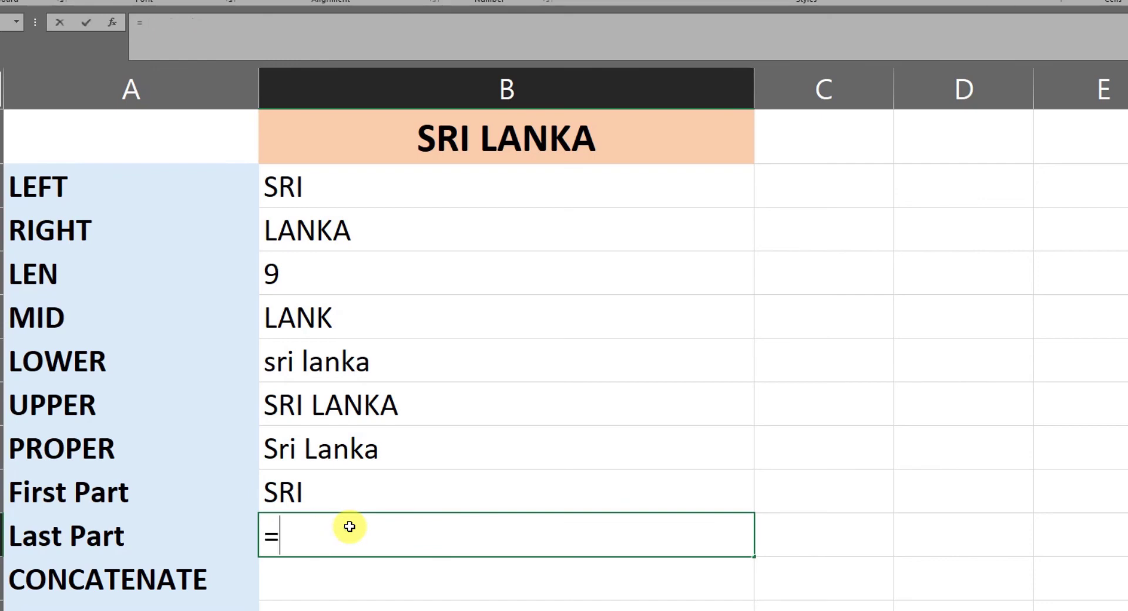
pyautogui.write('ri')
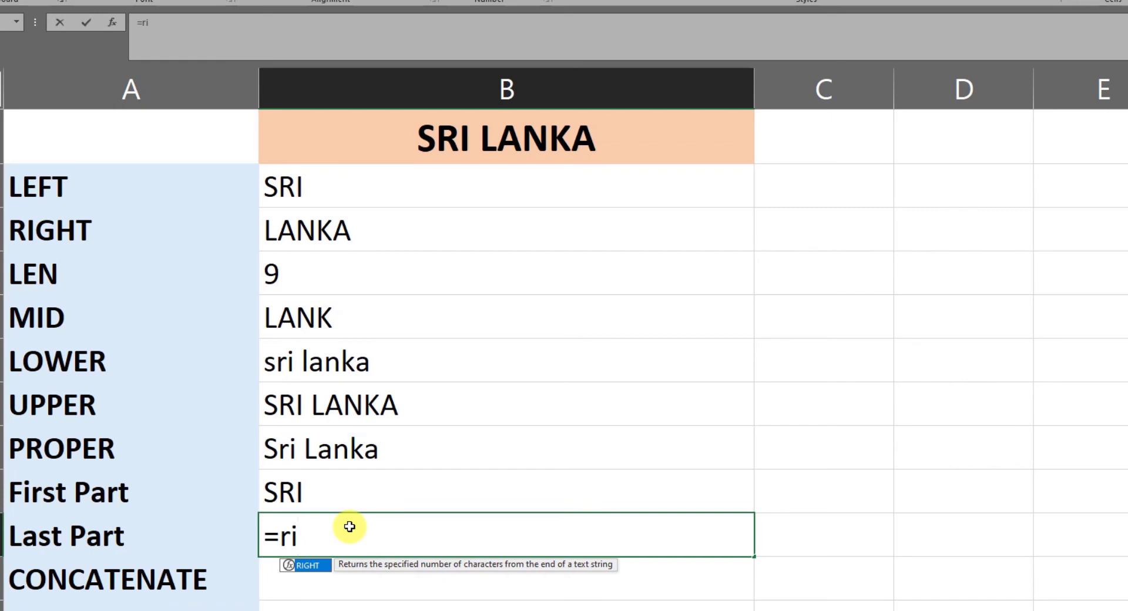
pyautogui.press('Tab')
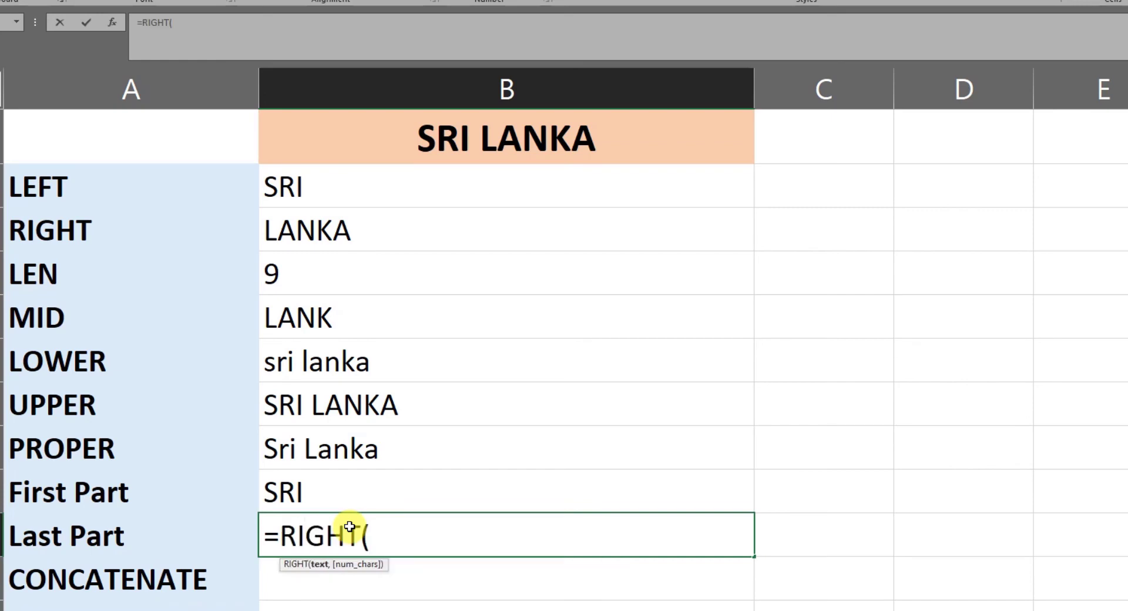
pyautogui.click(380, 148)
pyautogui.write(',')
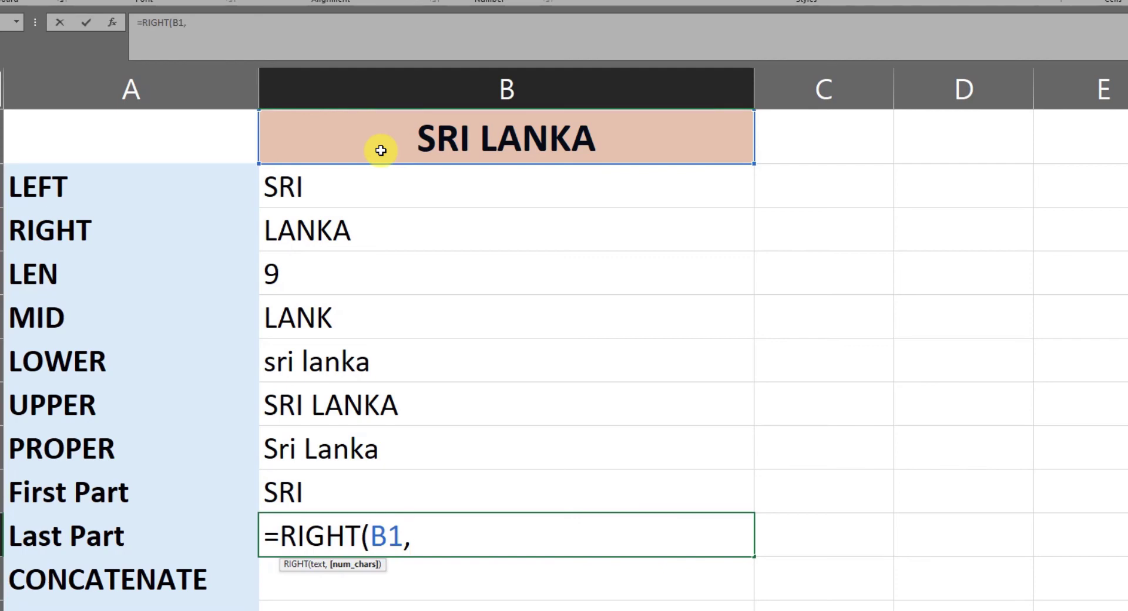
pyautogui.write('len(')
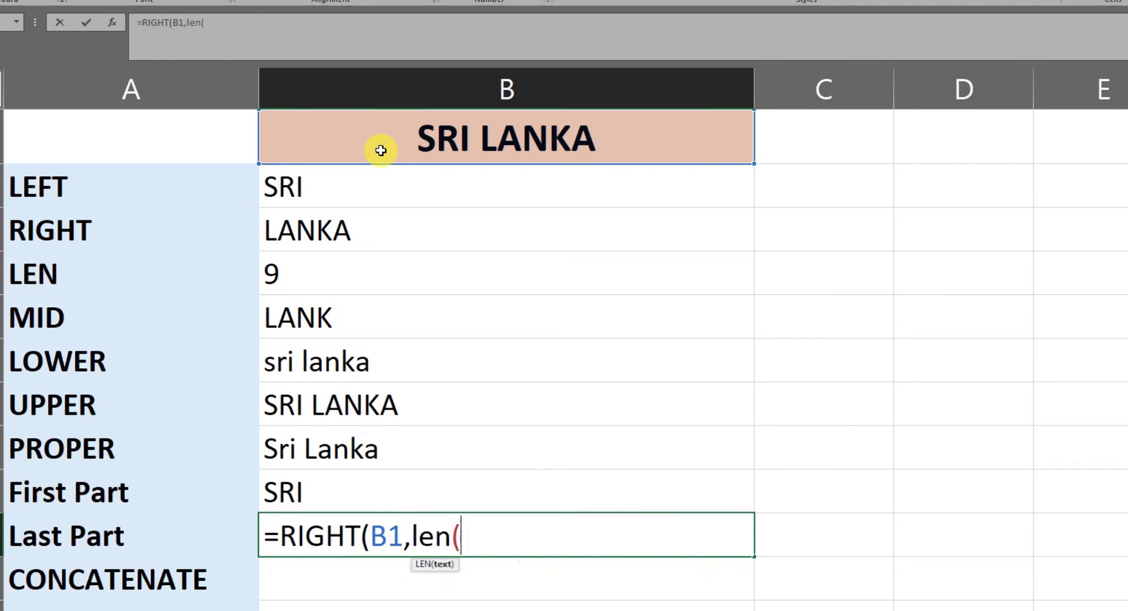
pyautogui.click(381, 151)
pyautogui.write(')-')
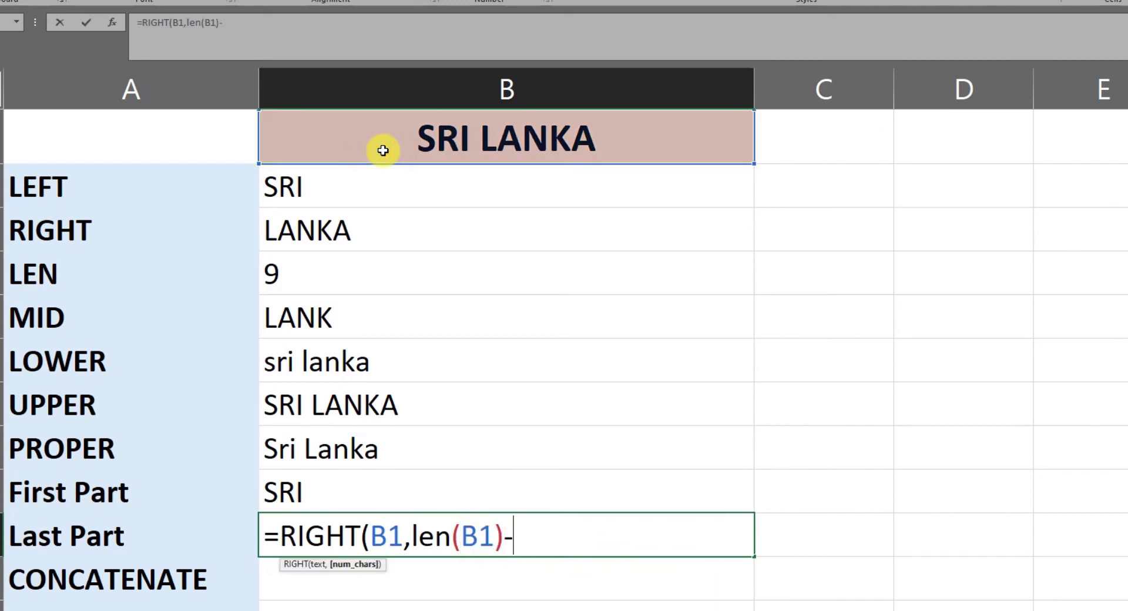
# Complete the Last Part formula in B10 by subtracting SEARCH(" ",B1) from the text length, giving =RIGHT(B1,LEN(B1)-SEARCH(" ",B1)).
pyautogui.write('sea')
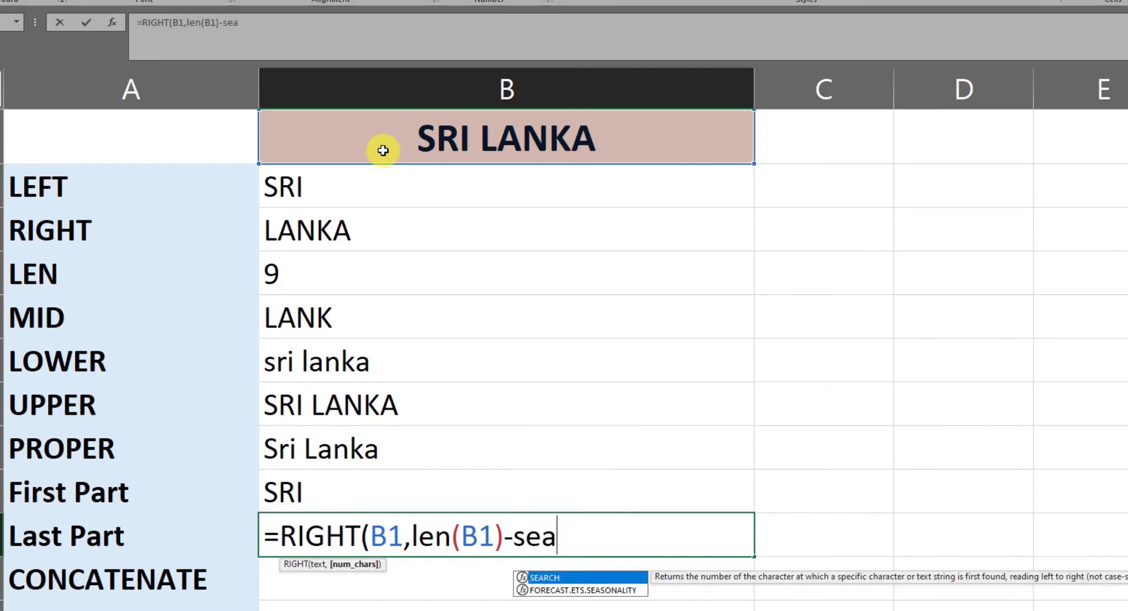
pyautogui.write('rch(')
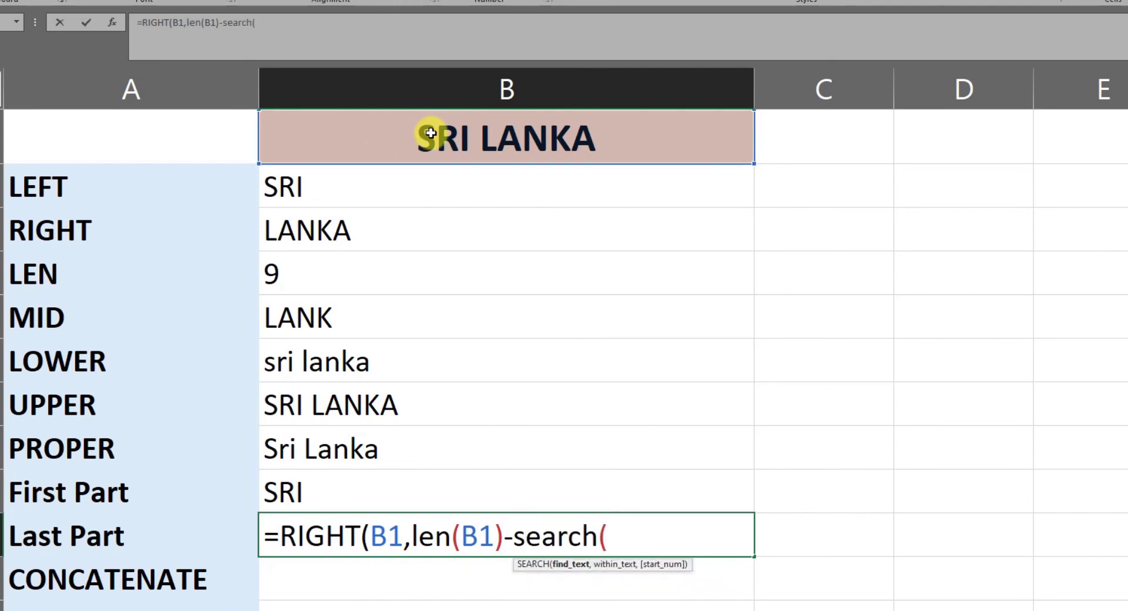
pyautogui.write('""')
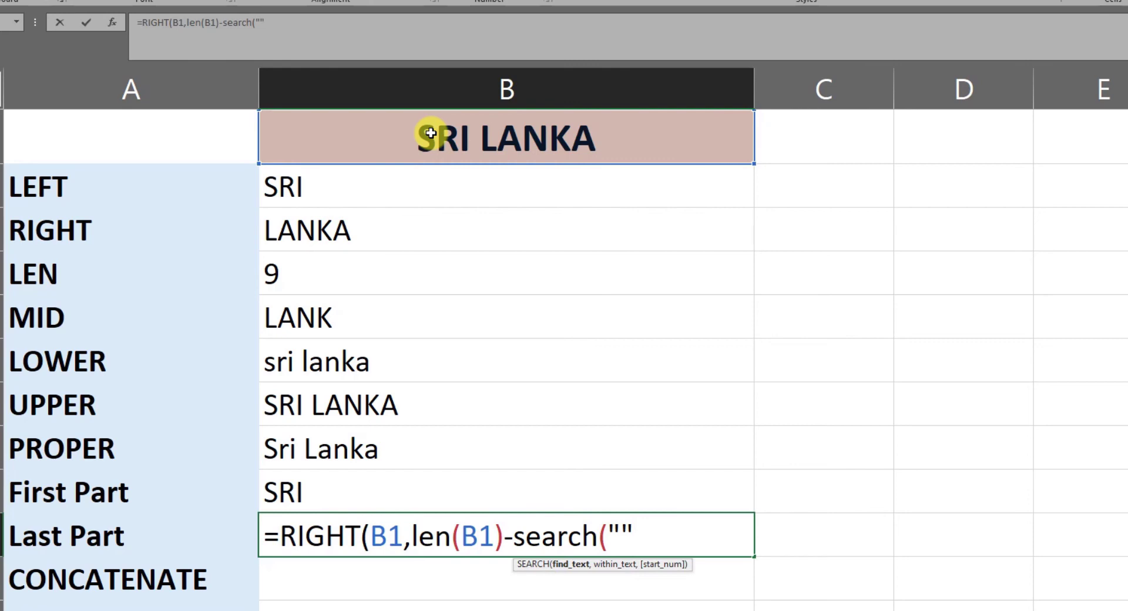
pyautogui.click(619, 532)
pyautogui.click(641, 532)
pyautogui.write(',')
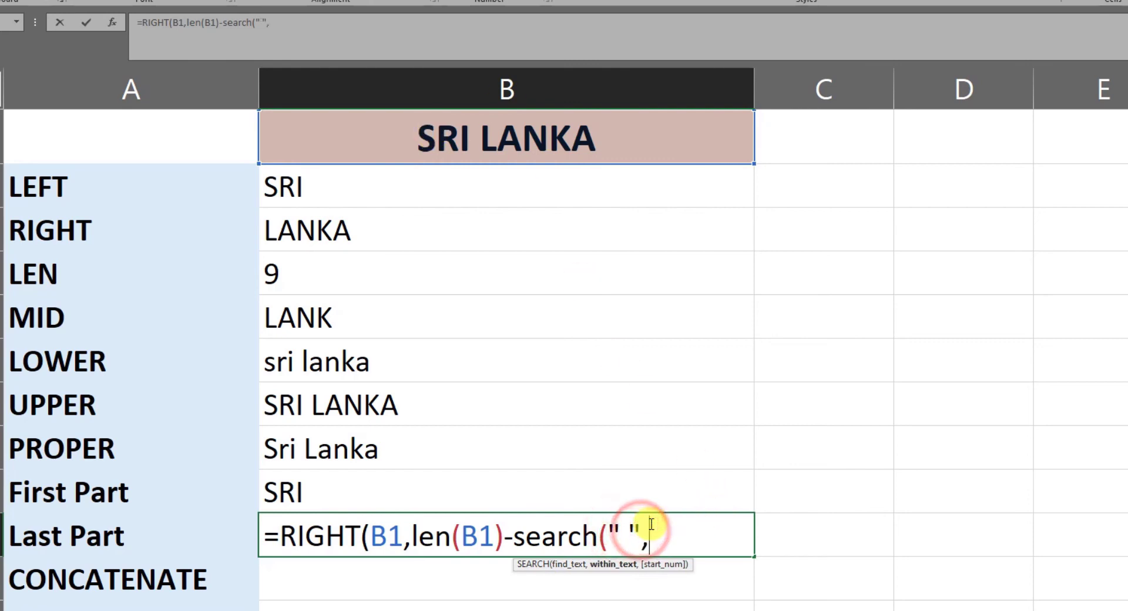
pyautogui.click(534, 147)
pyautogui.write('))')
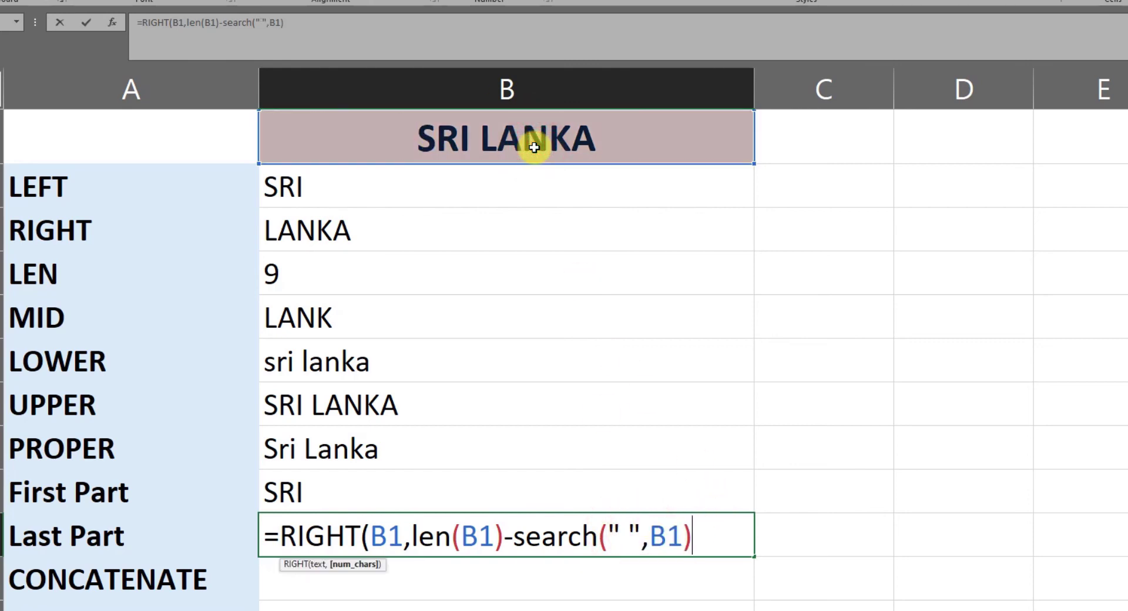
pyautogui.press('Return')
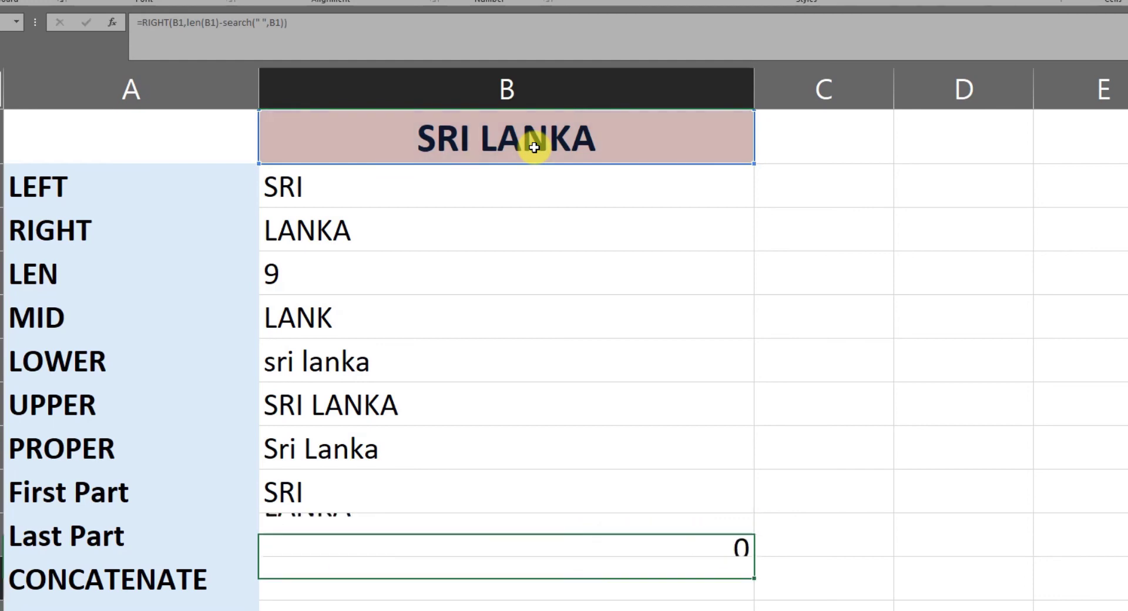
pyautogui.press('Up')
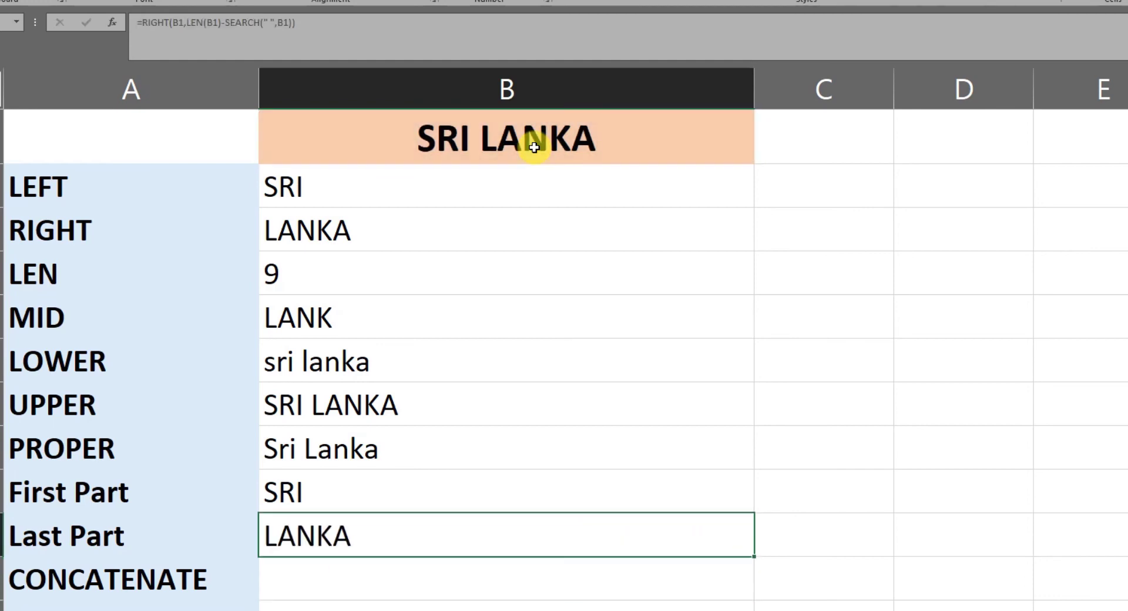
# Replace the text of B1 with "west indies" and check the Last Part formula in B10.
pyautogui.click(588, 124)
pyautogui.write('weast')
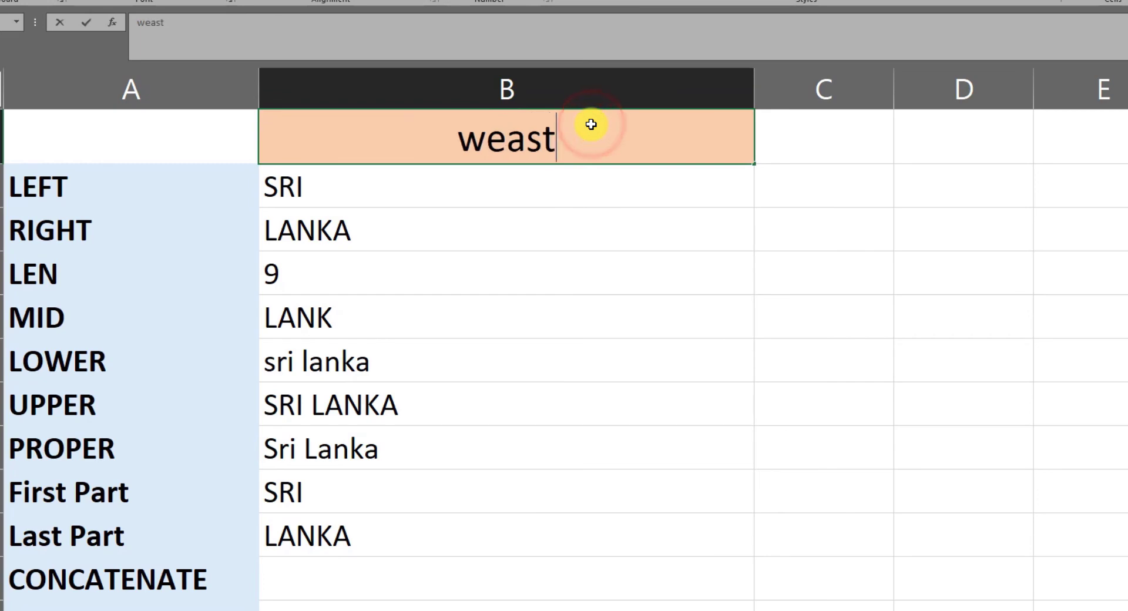
pyautogui.press('BackSpace')
pyautogui.press('BackSpace')
pyautogui.press('BackSpace')
pyautogui.write('st i')
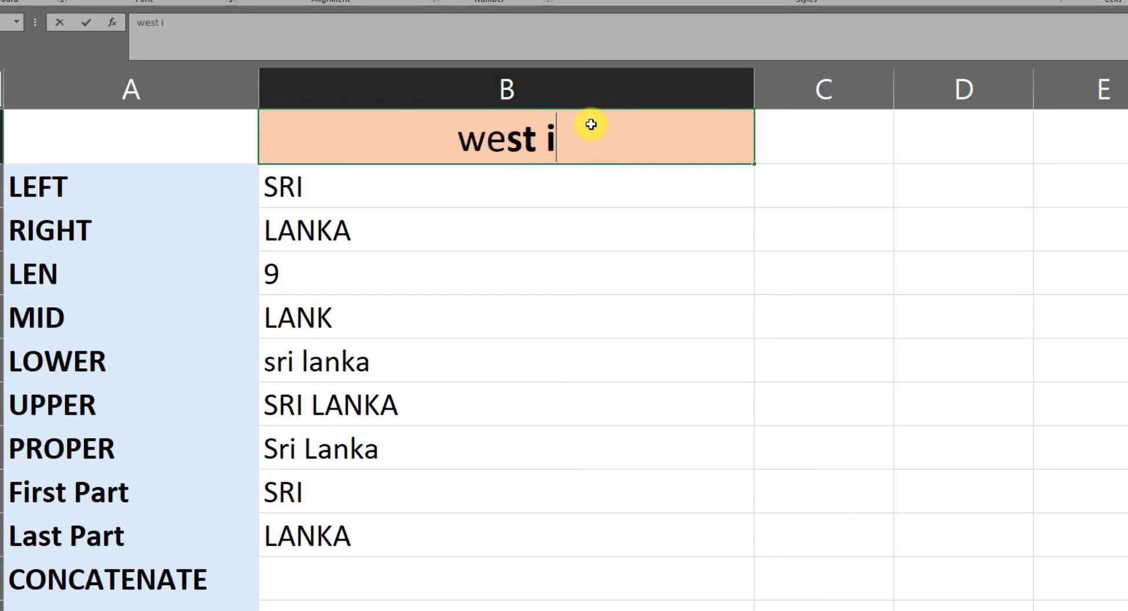
pyautogui.write('ndies')
pyautogui.press('Return')
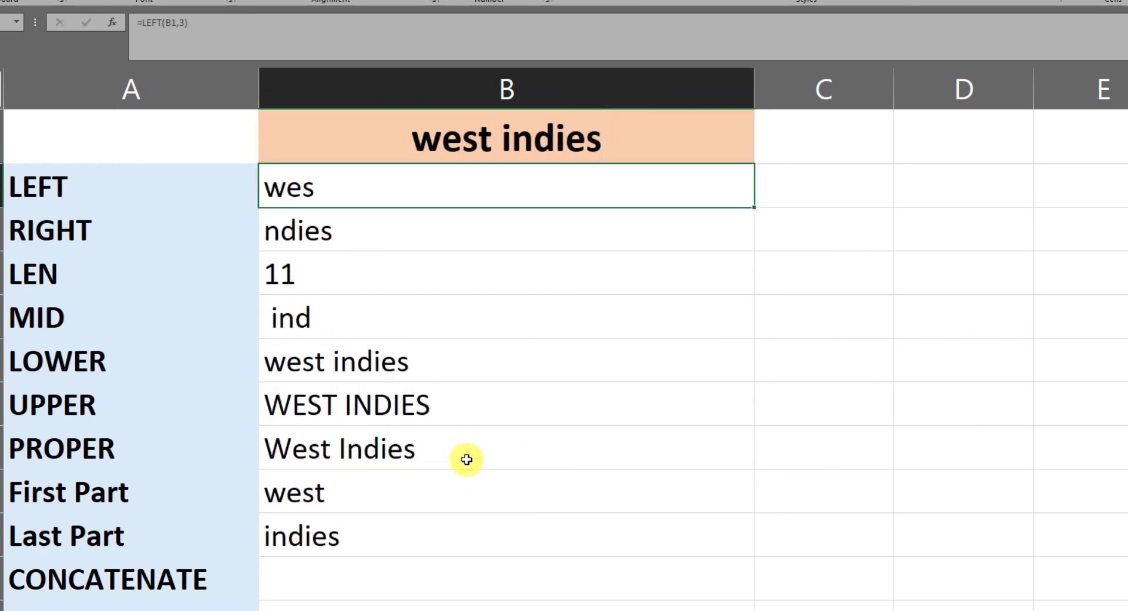
pyautogui.click(330, 530)
pyautogui.scroll(-1, 362, 521)
pyautogui.scroll(1, 363, 522)
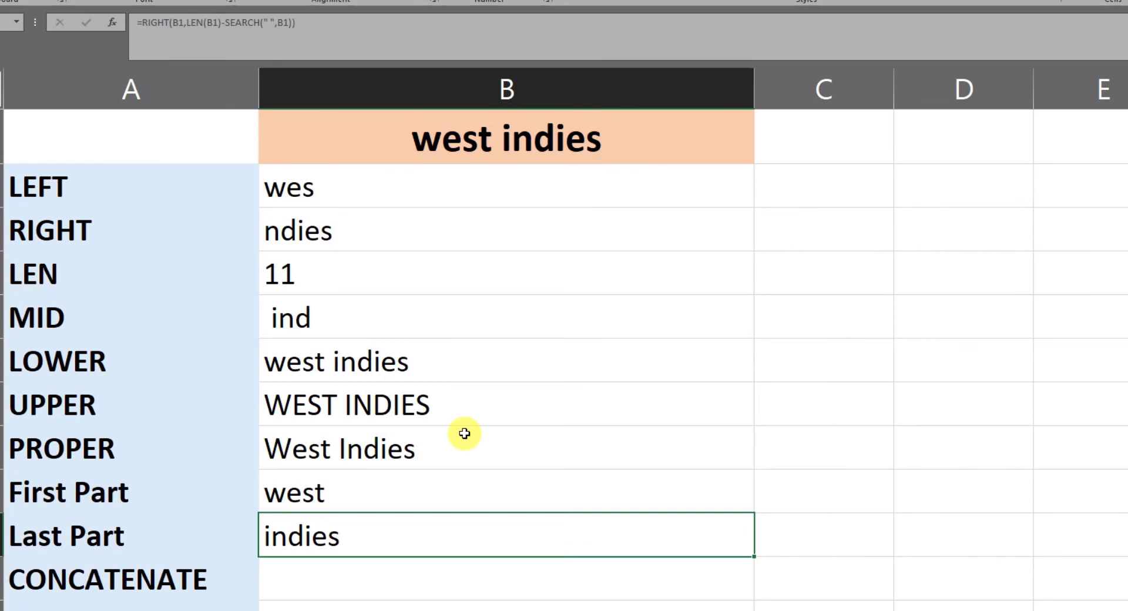
# Join the LEFT label in A2 with the result in B2 by entering =CONCAT(A2,B2) in the CONCATENATE cell B11.
pyautogui.press('Down')
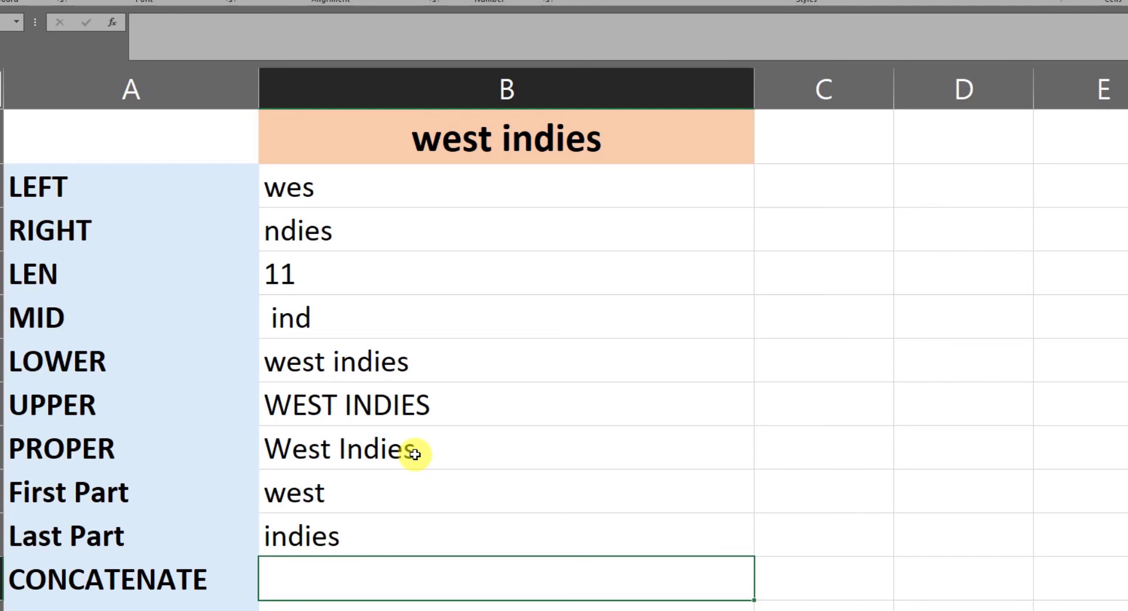
pyautogui.write('=')
pyautogui.write('conc')
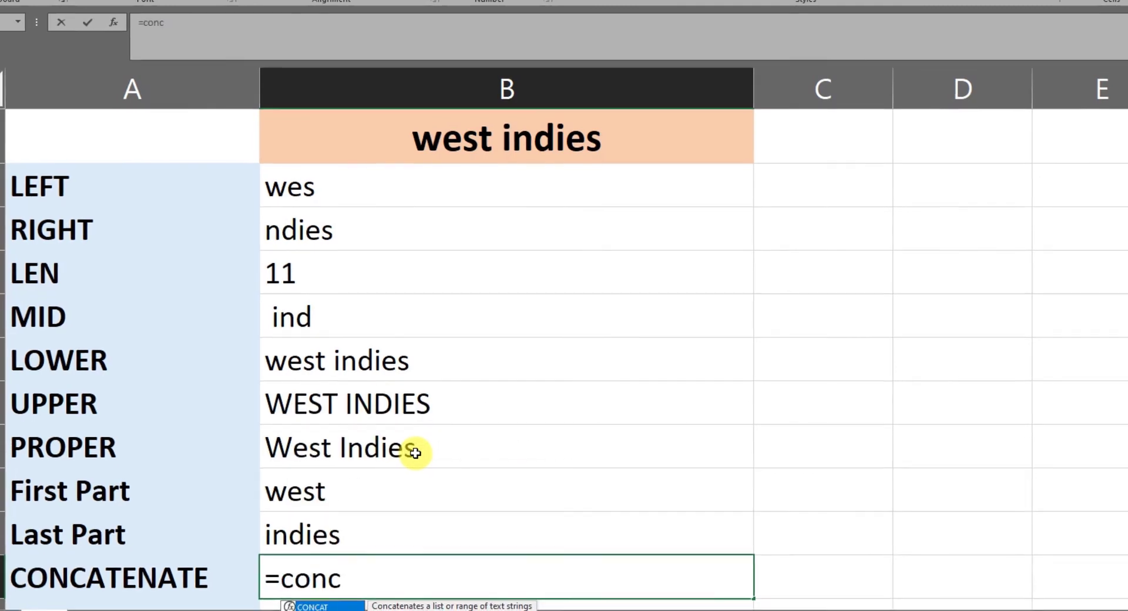
pyautogui.press('Down')
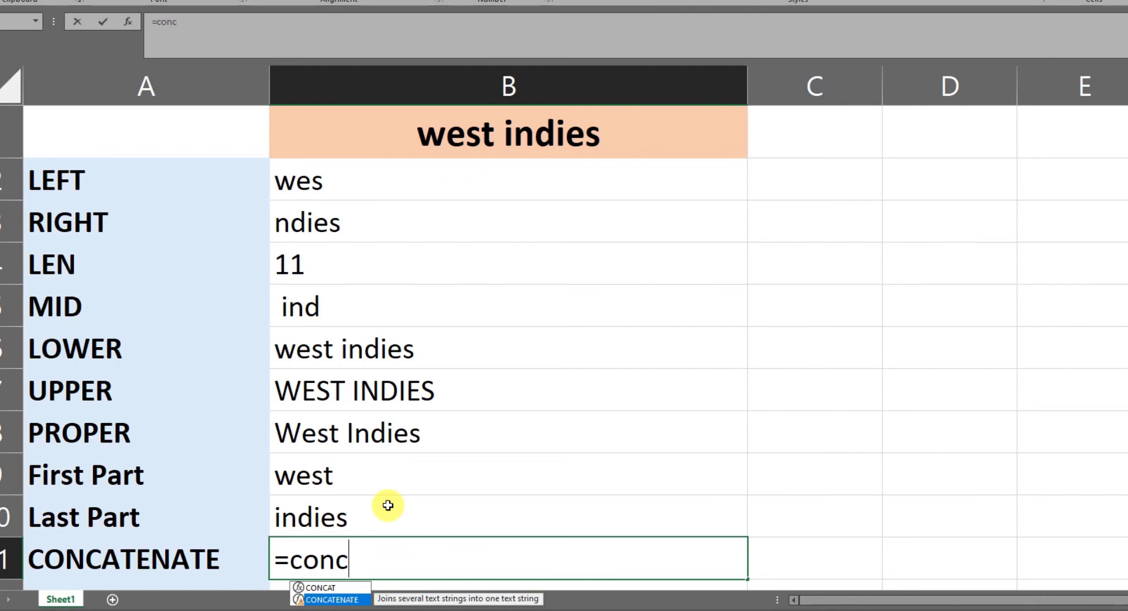
pyautogui.press('Up')
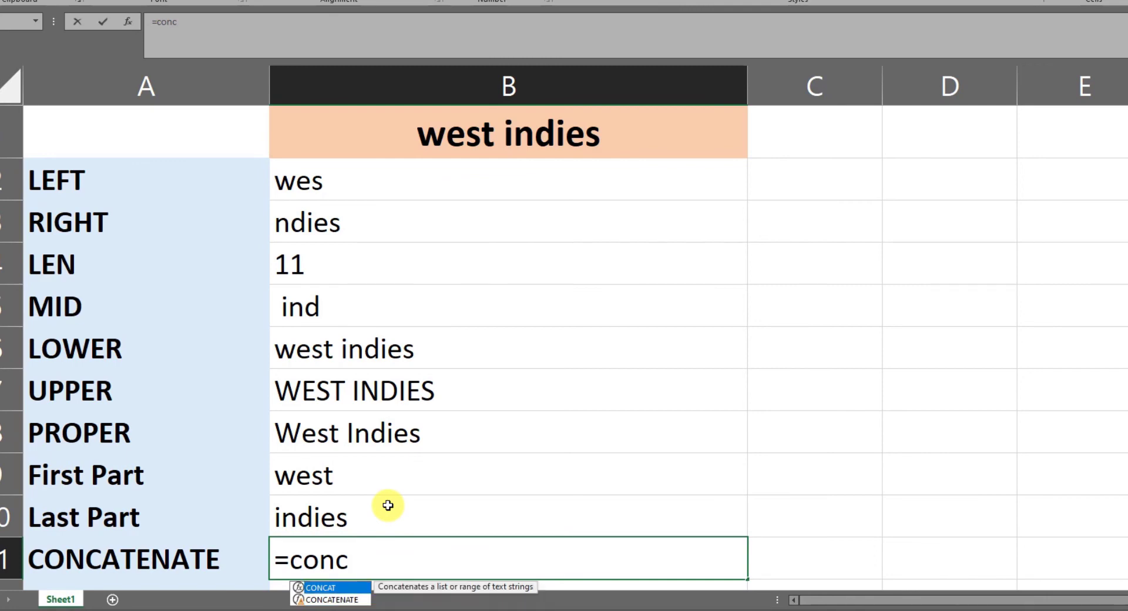
pyautogui.press('Tab')
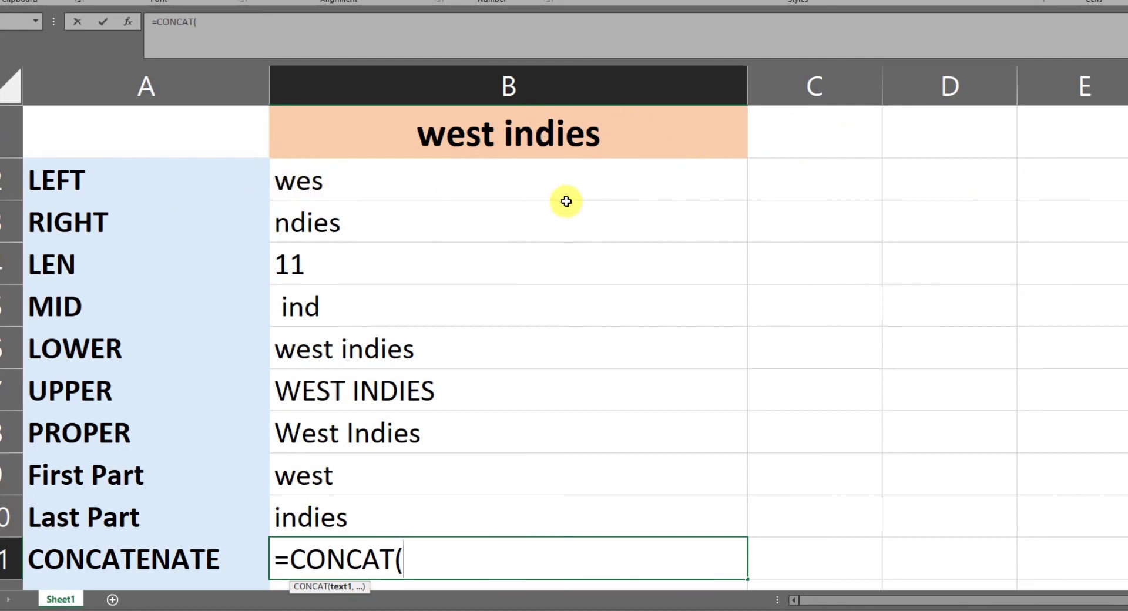
pyautogui.click(203, 180)
pyautogui.write(',')
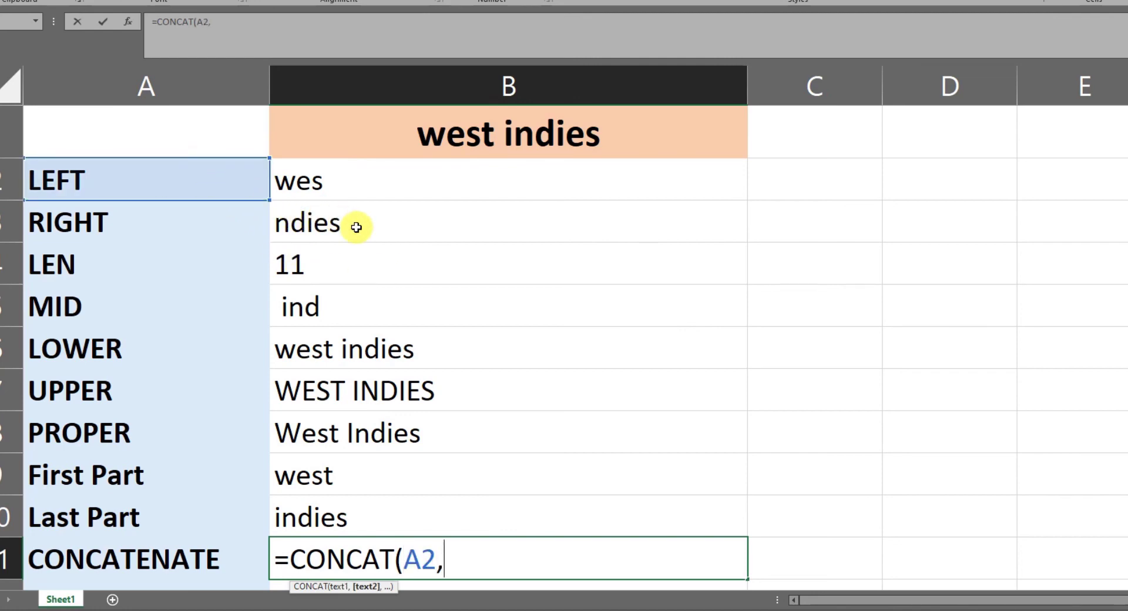
pyautogui.click(344, 188)
pyautogui.write(')')
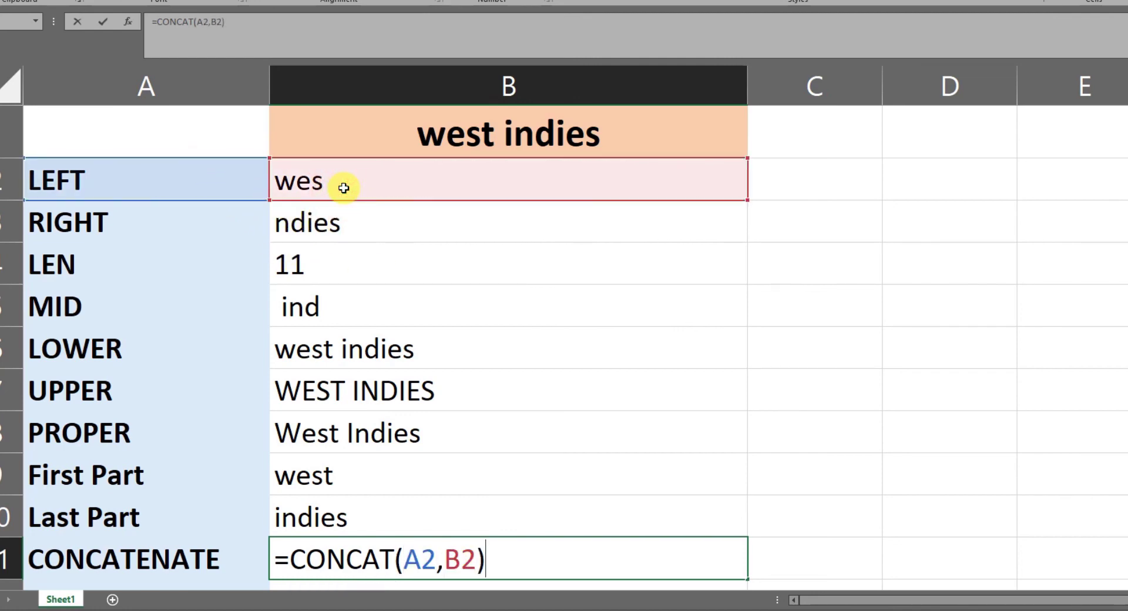
pyautogui.press('Return')
pyautogui.press('Up')
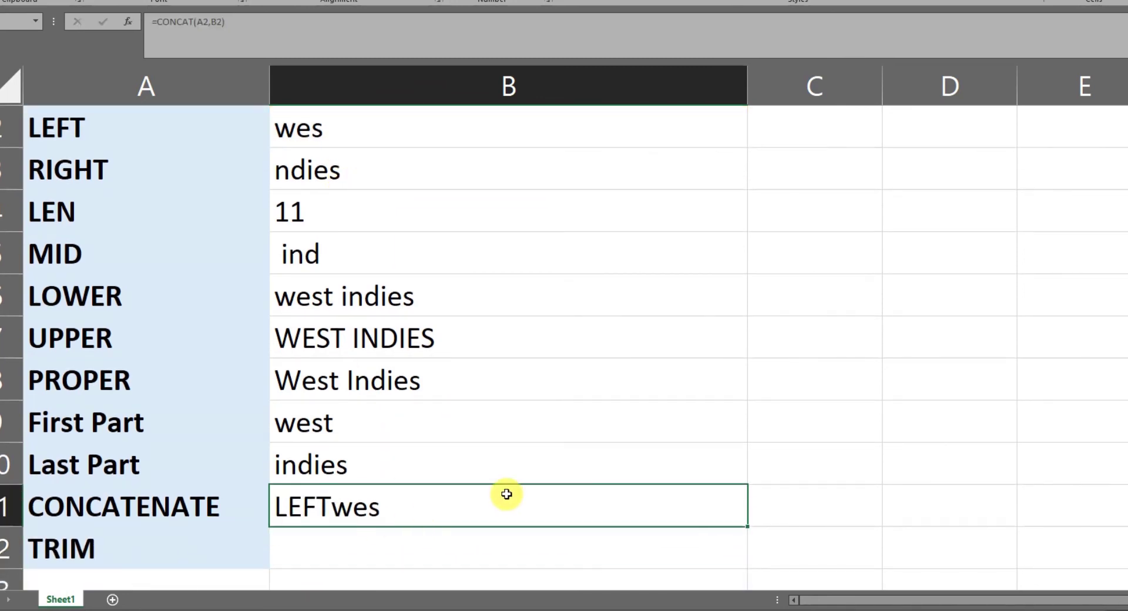
pyautogui.scroll(1, 537, 508)
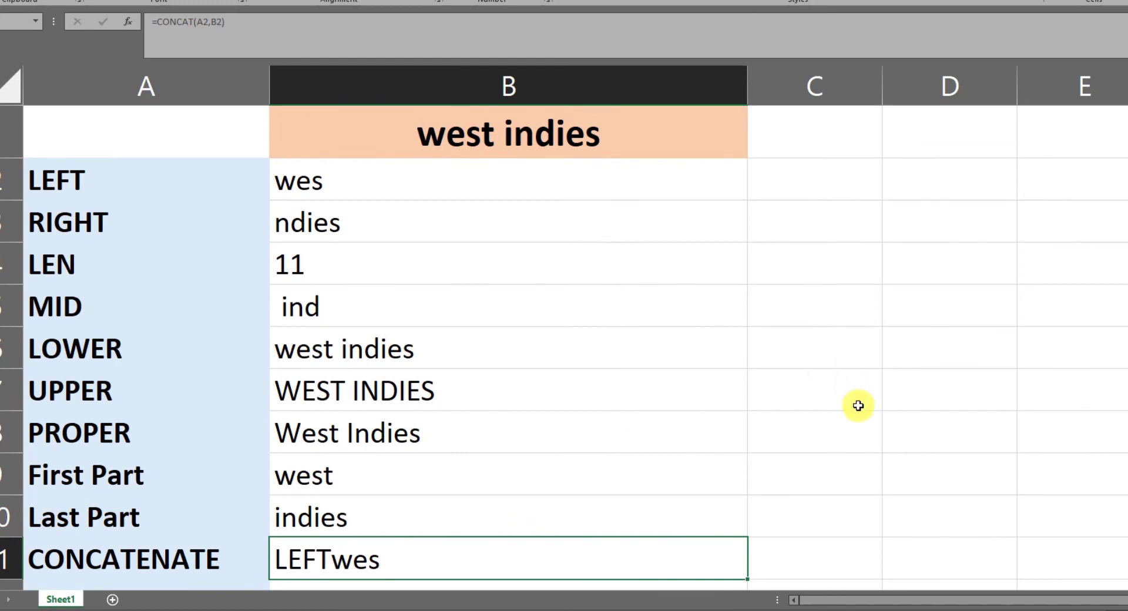
pyautogui.scroll(-1, 403, 477)
pyautogui.scroll(1, 420, 467)
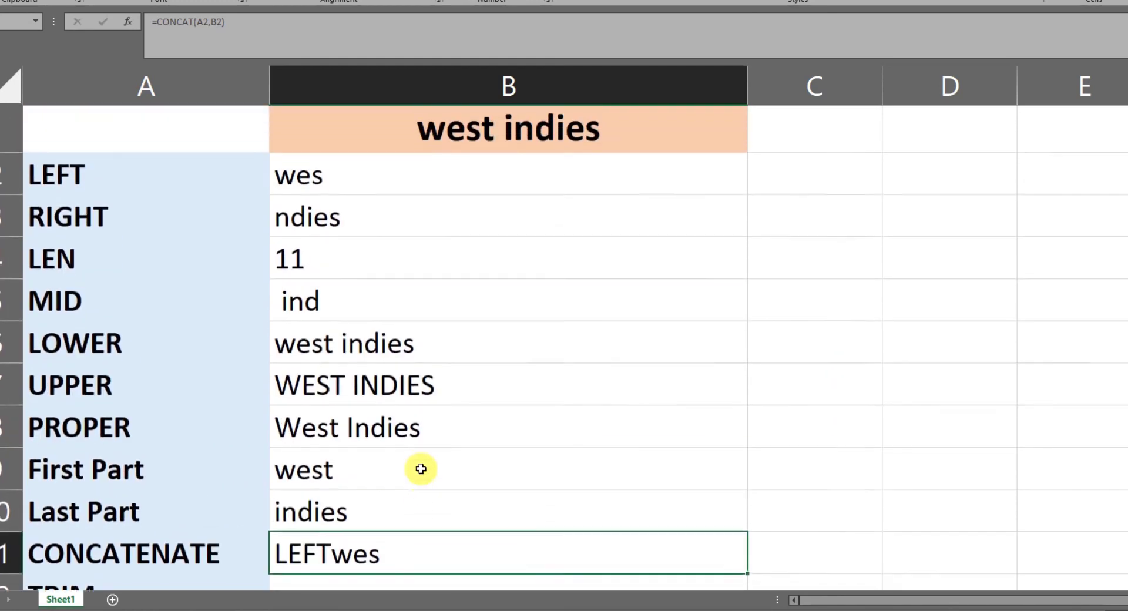
pyautogui.scroll(-2, 420, 466)
pyautogui.scroll(1, 421, 467)
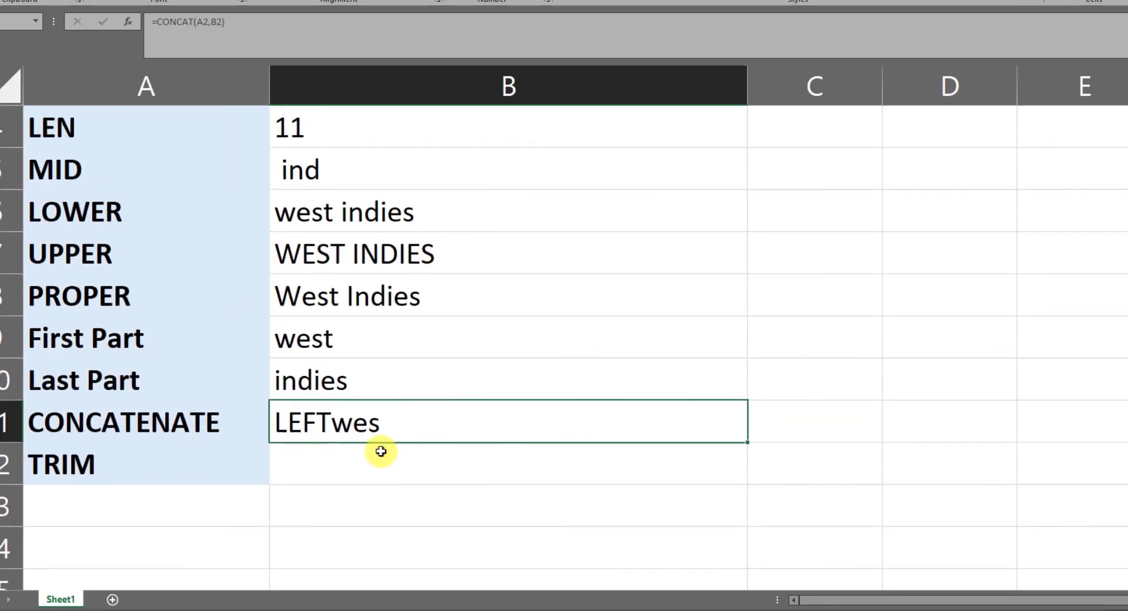
pyautogui.scroll(1, 380, 453)
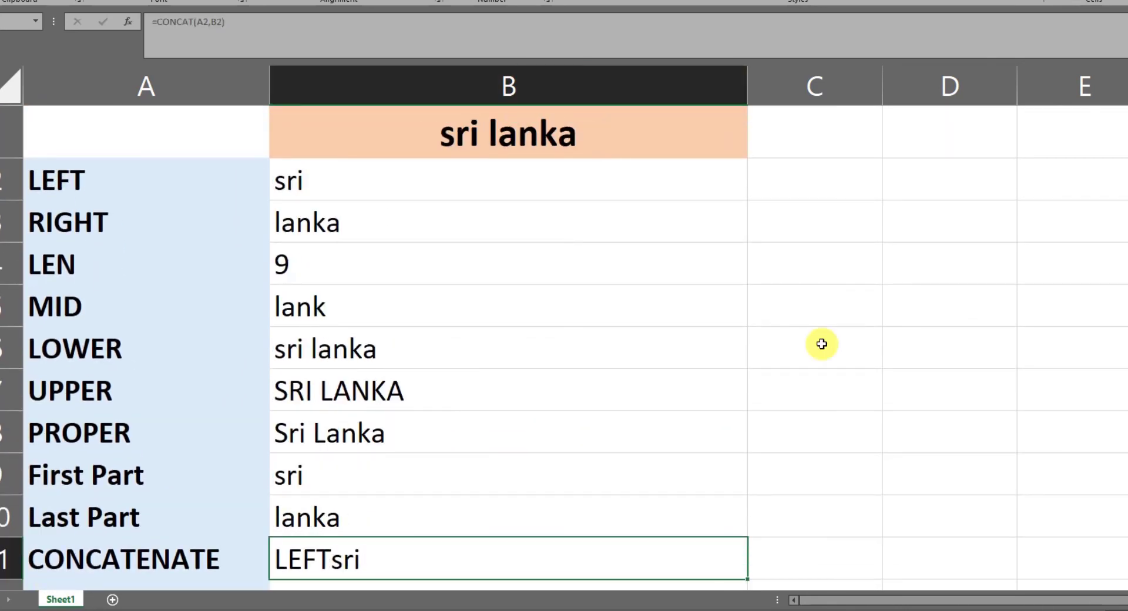